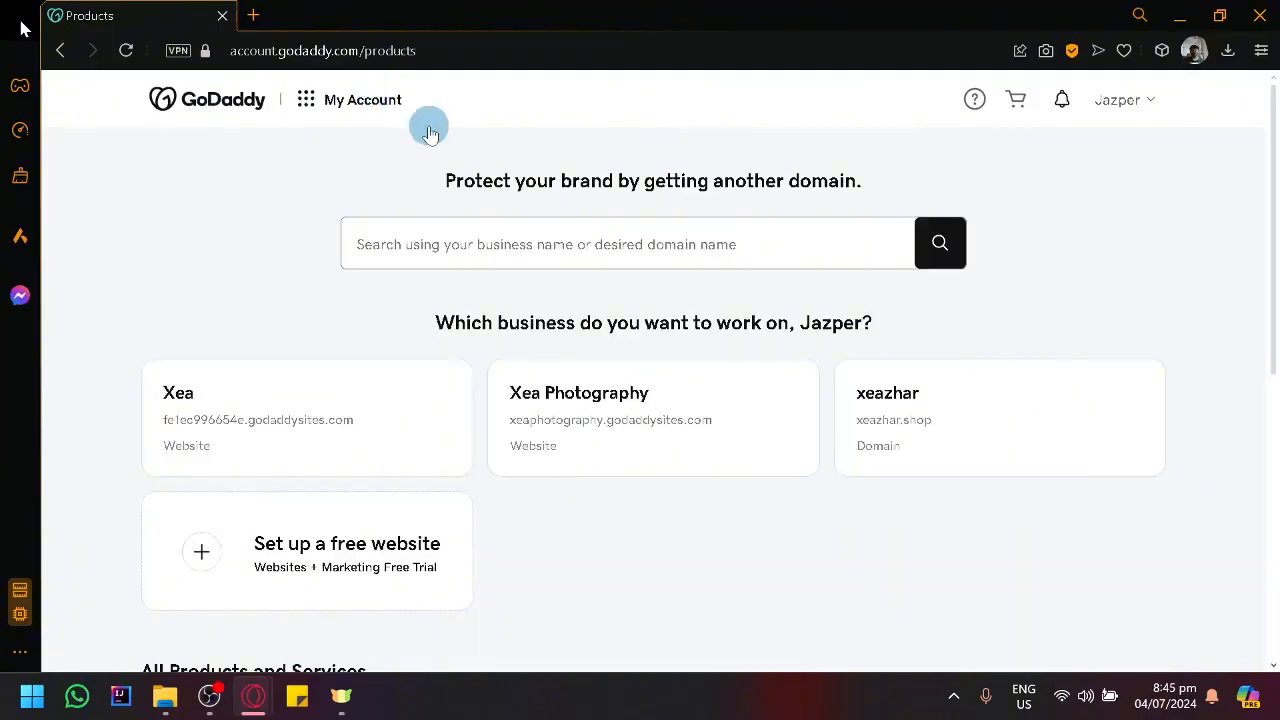
Go back from the account's products page to the earlier domain search results for xeazhar.
scroll(686, 280, down, 4)
scroll(686, 280, down, 2)
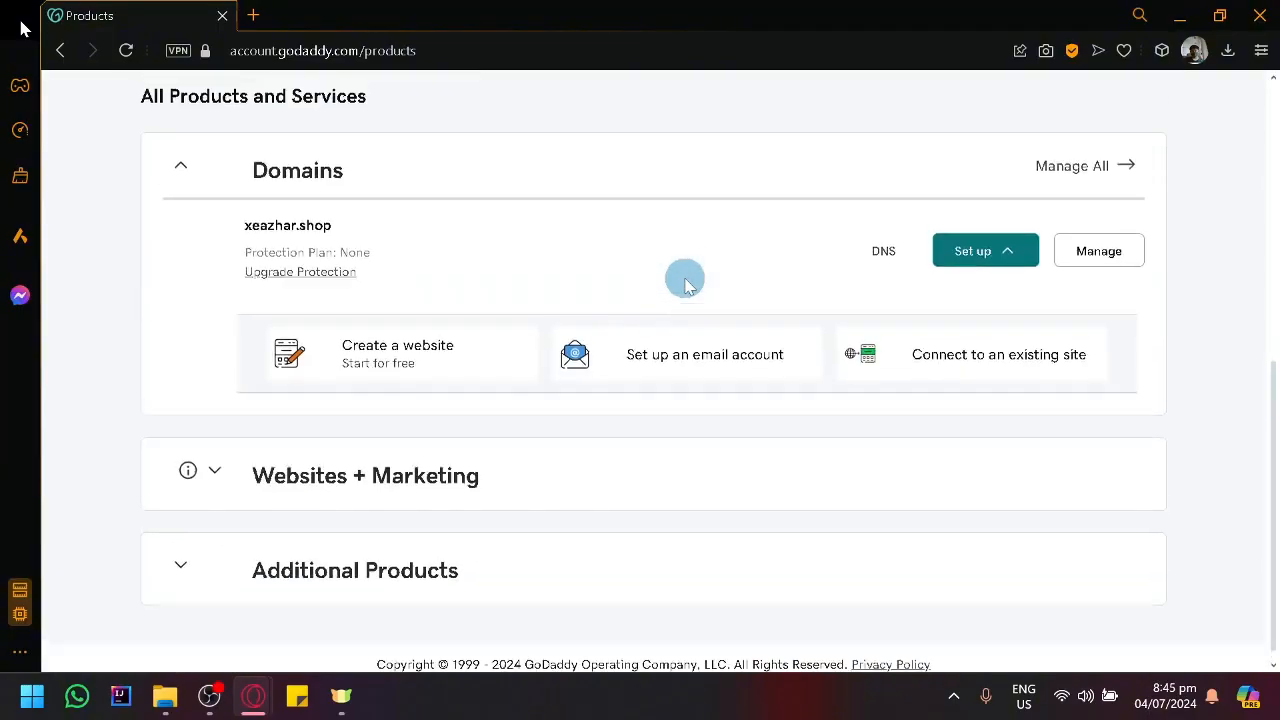
scroll(686, 280, up, 8)
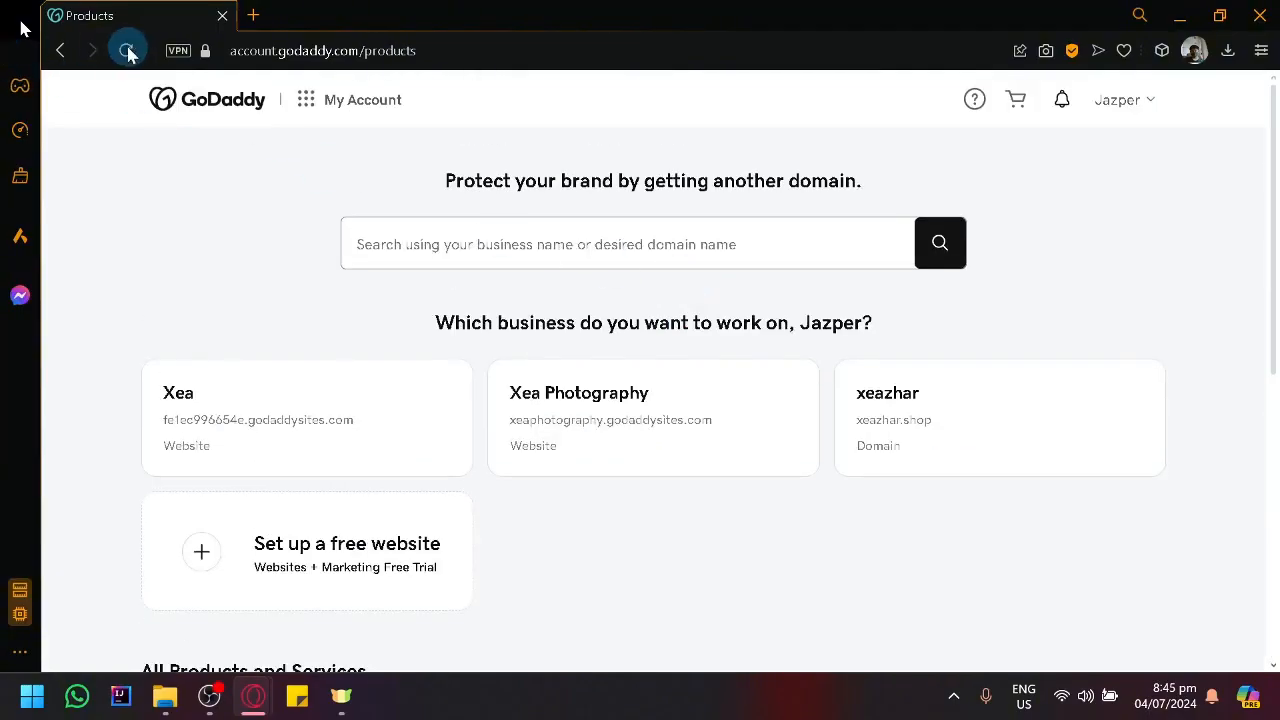
click(74, 58)
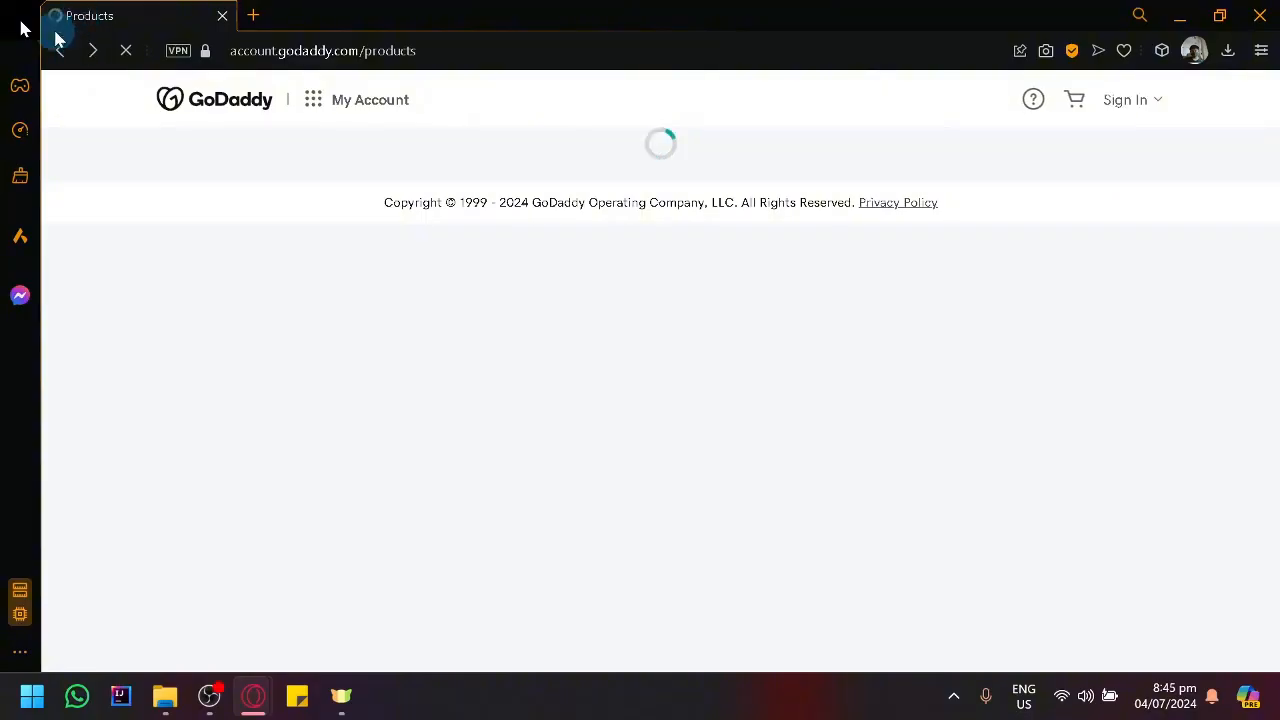
click(63, 52)
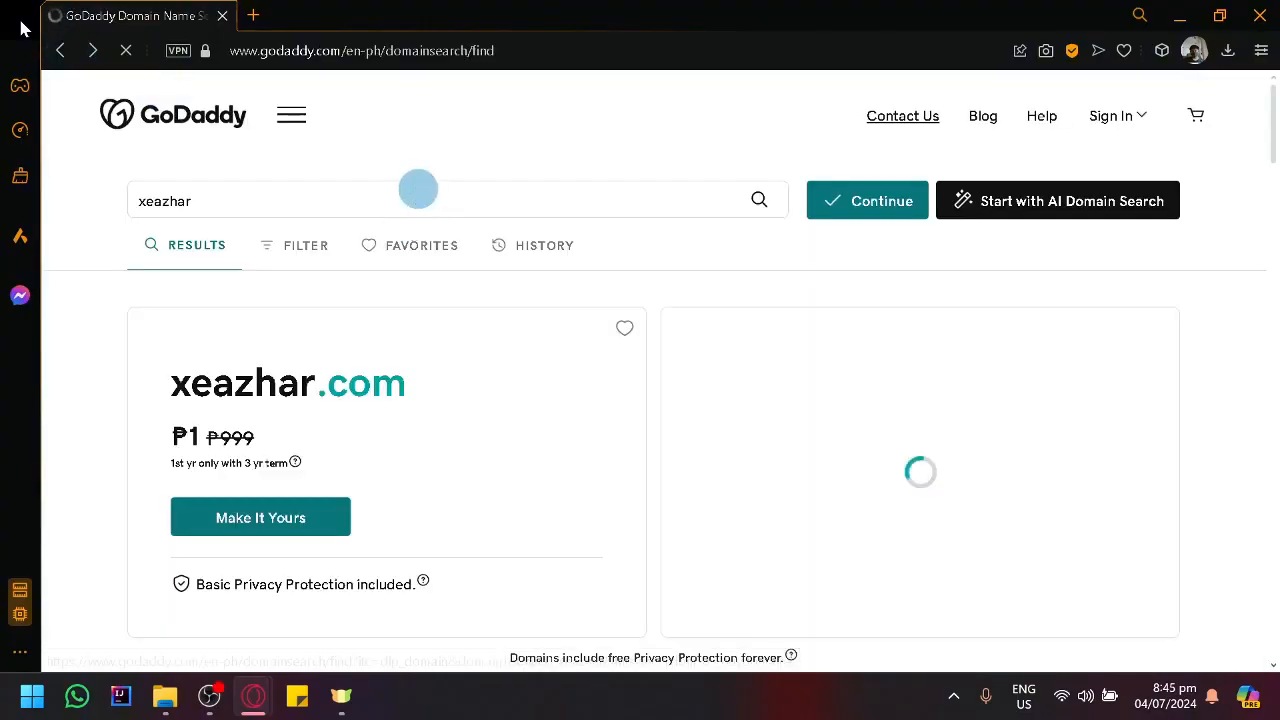
Replace the searched domain name with LinkPromote and run the domain search.
scroll(234, 248, down, 10)
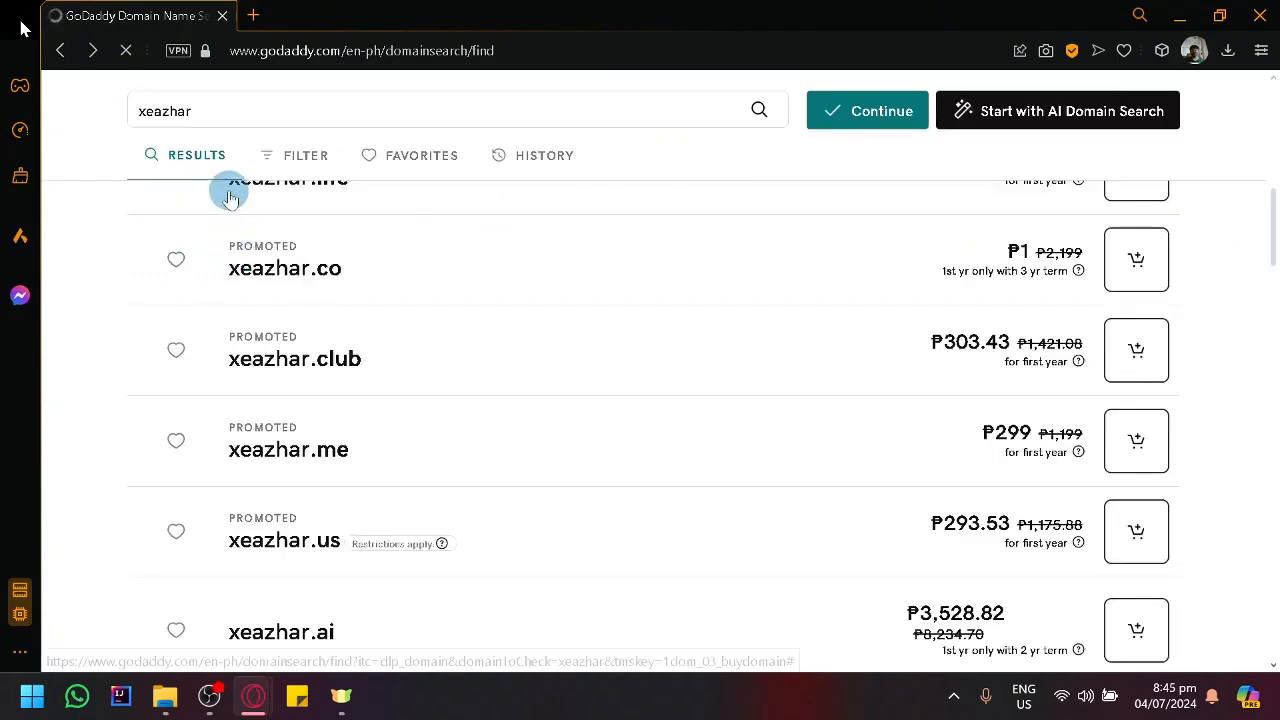
scroll(229, 189, up, 8)
click(155, 111)
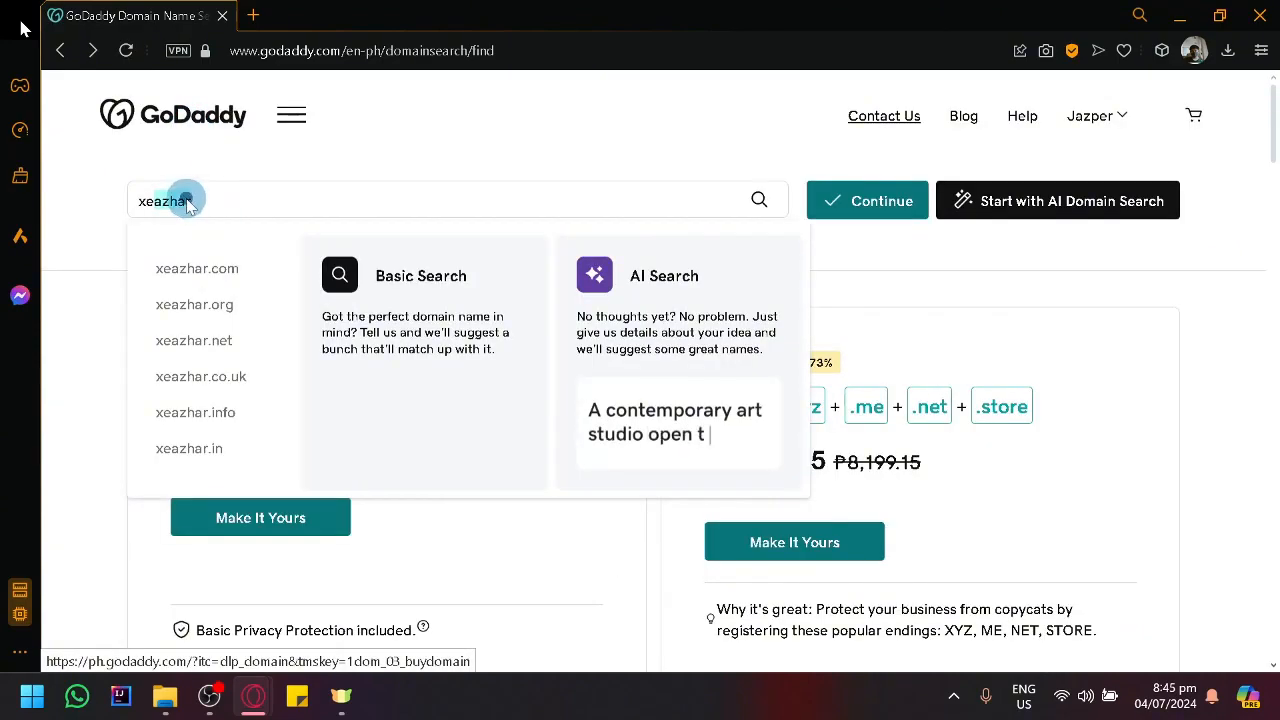
double_click(192, 203)
text(LinkPromotr)
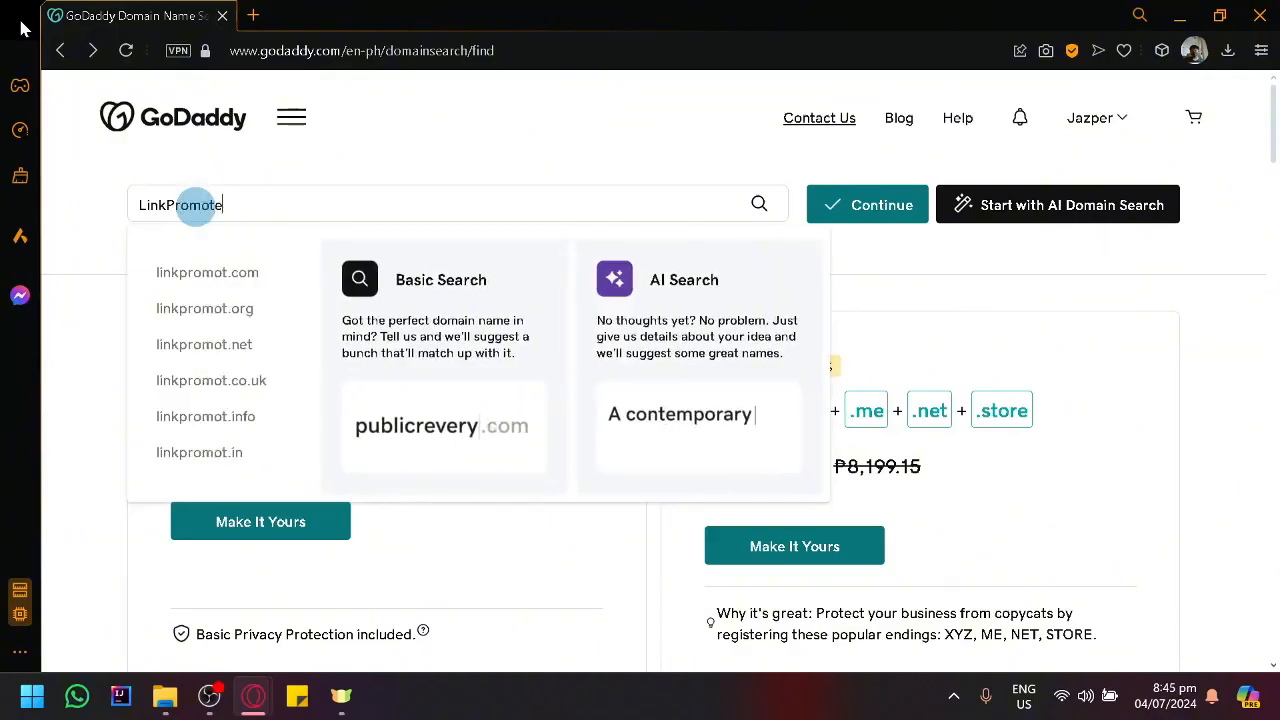
key(BackSpace)
text(e)
click(764, 207)
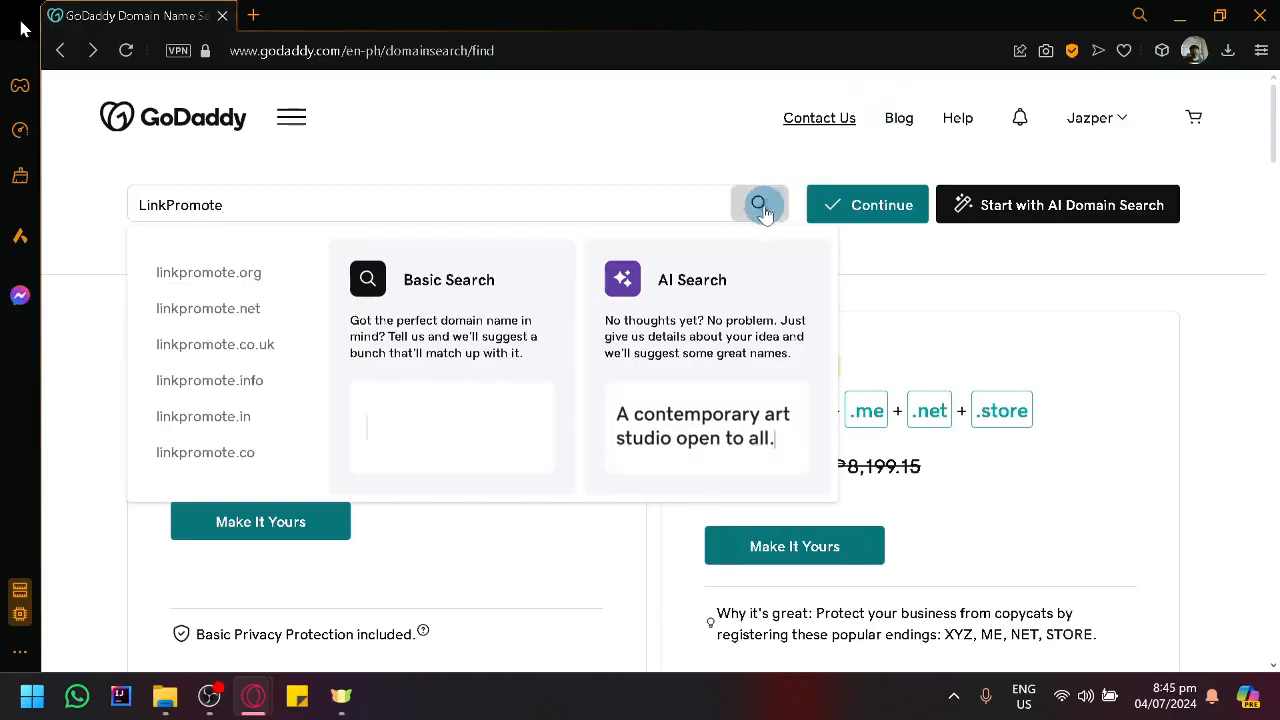
Browse the LinkPromote results, expand the linkpromote.ai offer and add that domain to the cart.
scroll(700, 420, down, 1)
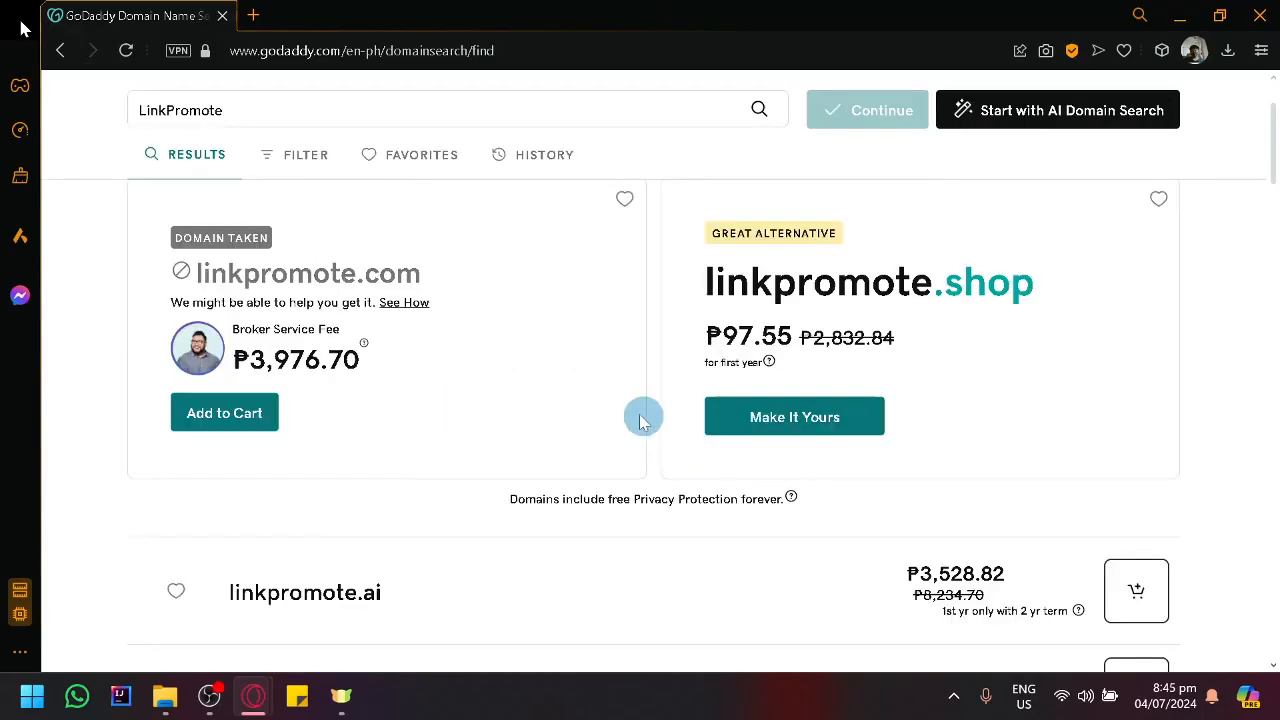
scroll(573, 400, down, 5)
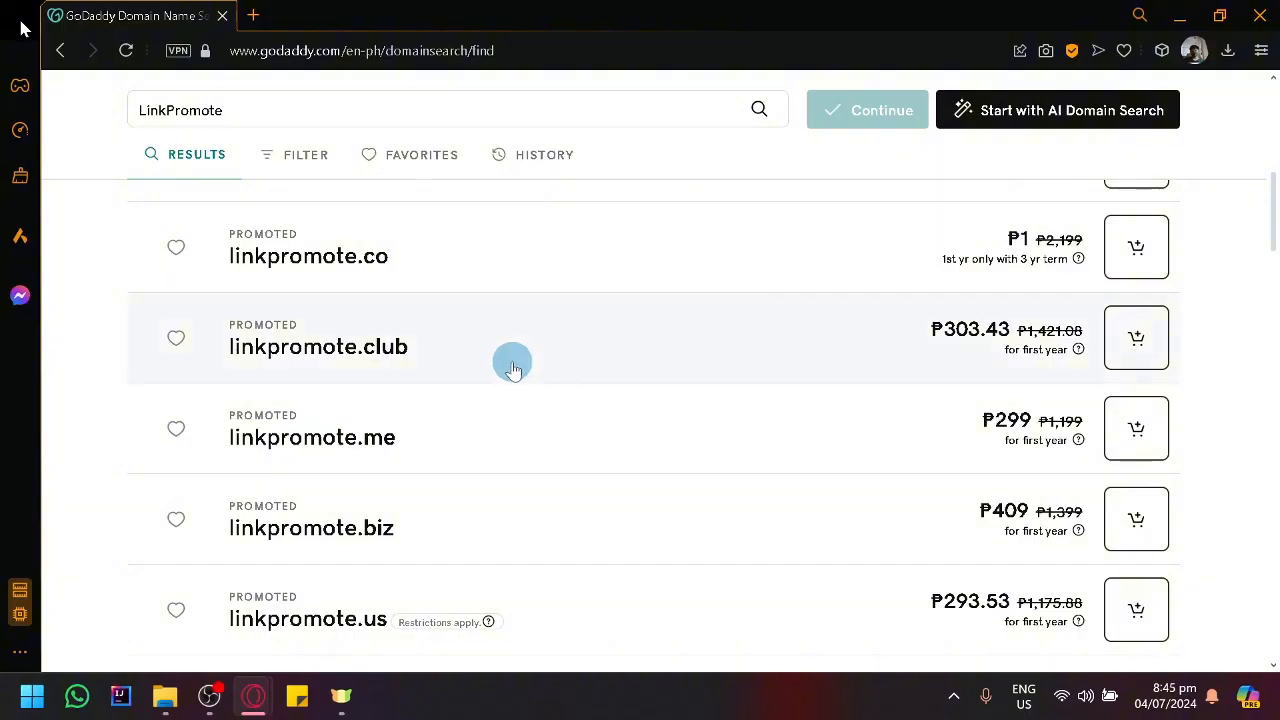
scroll(510, 360, up, 3)
scroll(493, 336, up, 3)
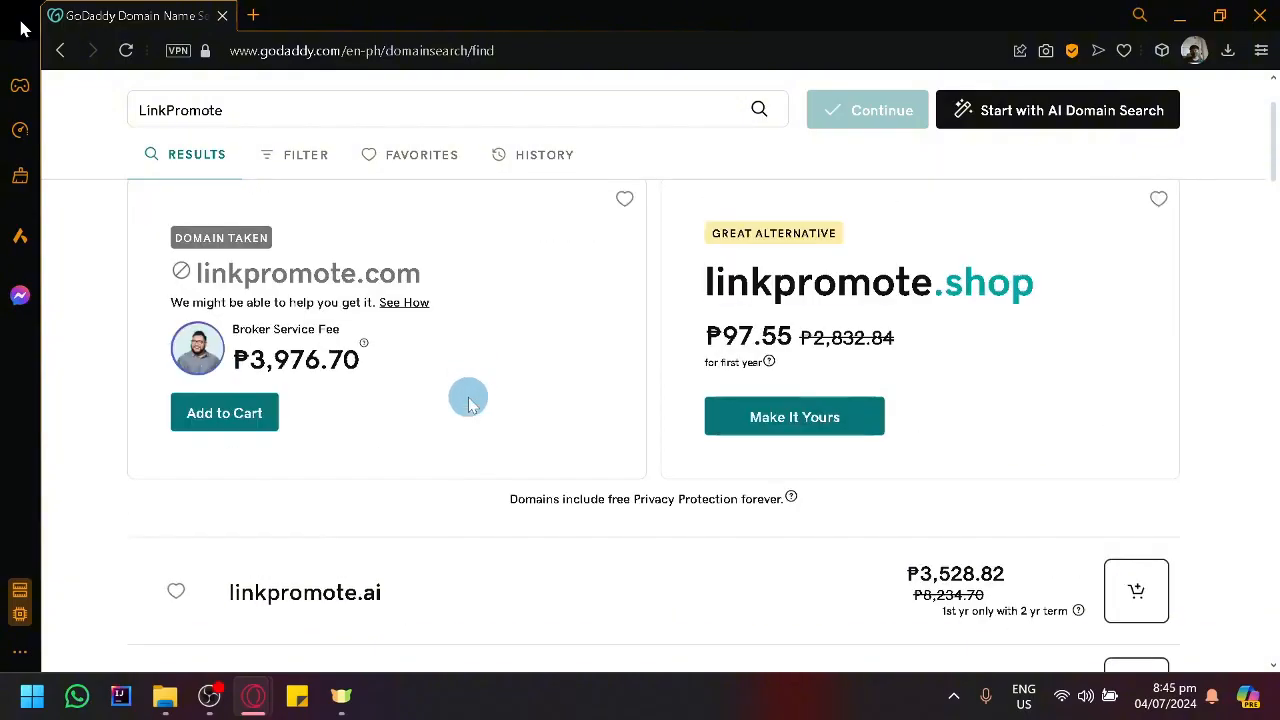
scroll(467, 398, down, 3)
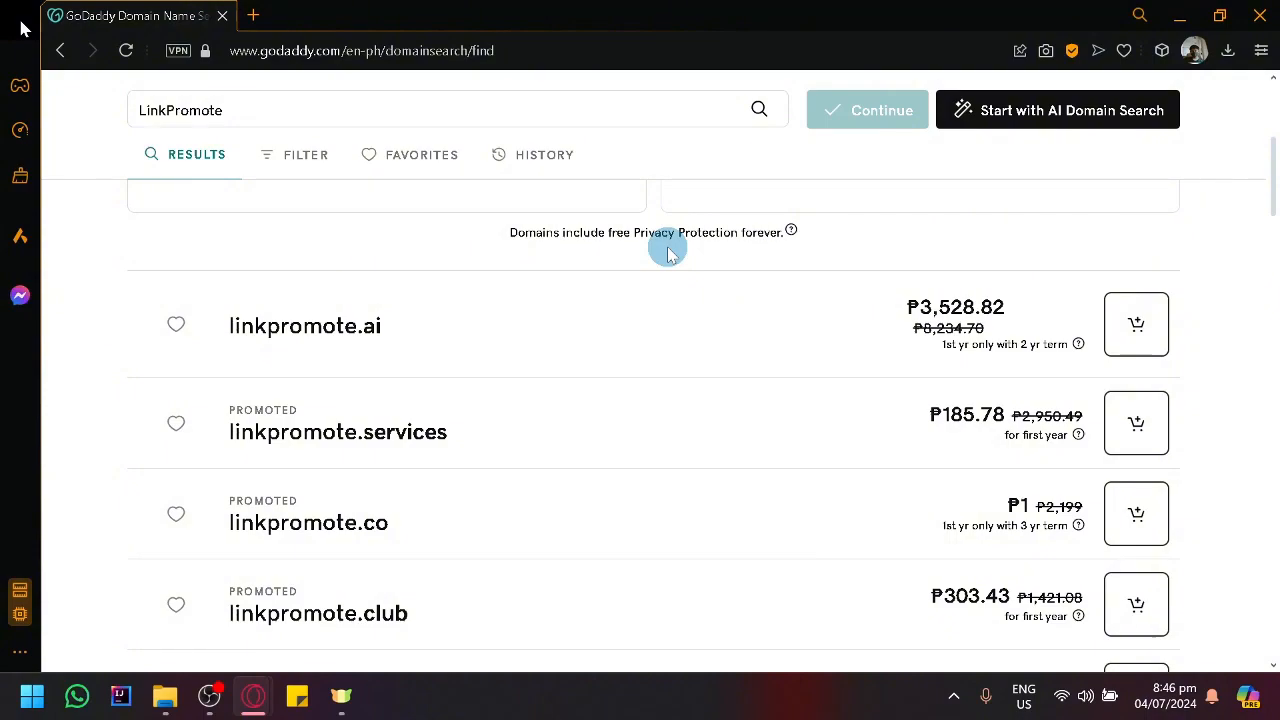
click(270, 344)
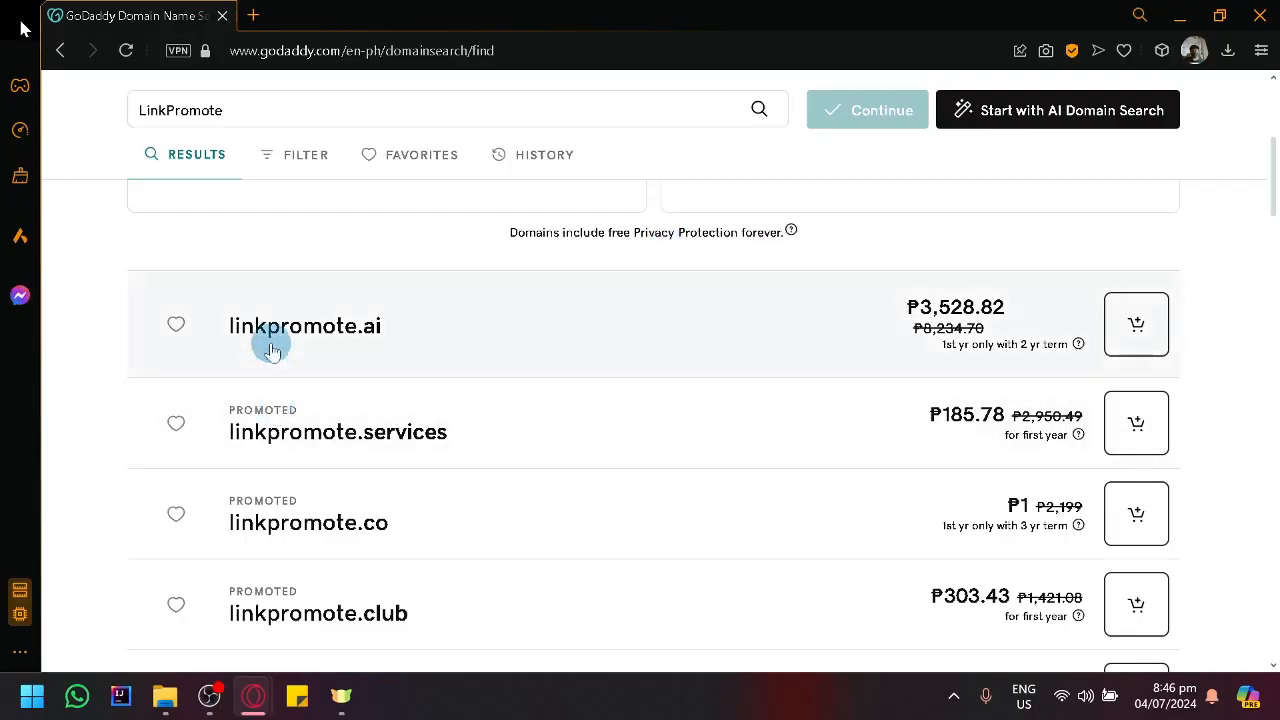
scroll(270, 344, down, 2)
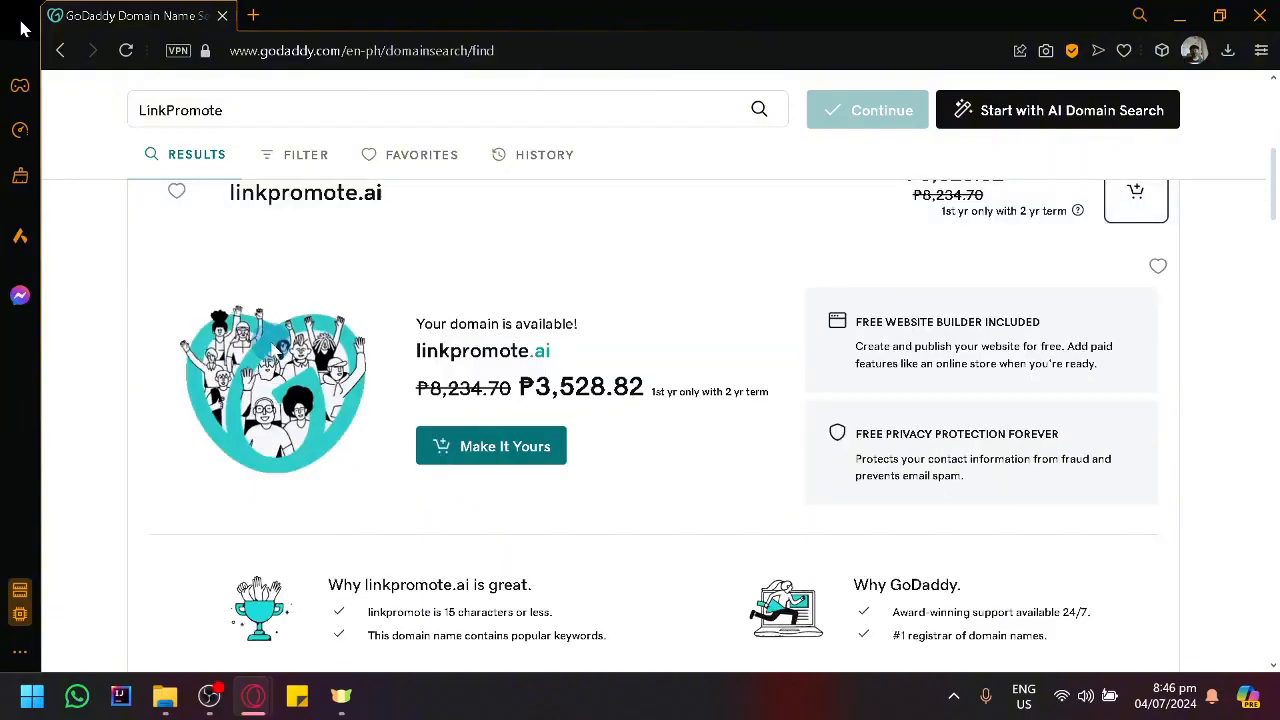
click(517, 446)
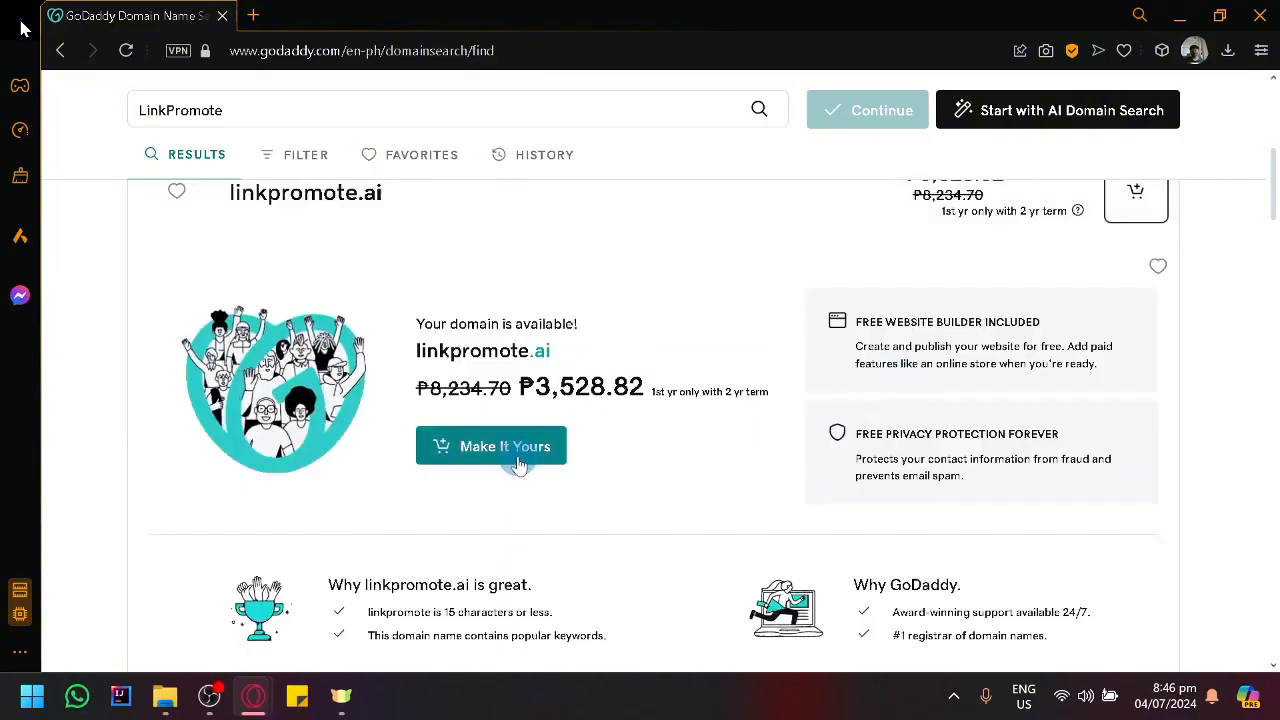
scroll(517, 462, down, 2)
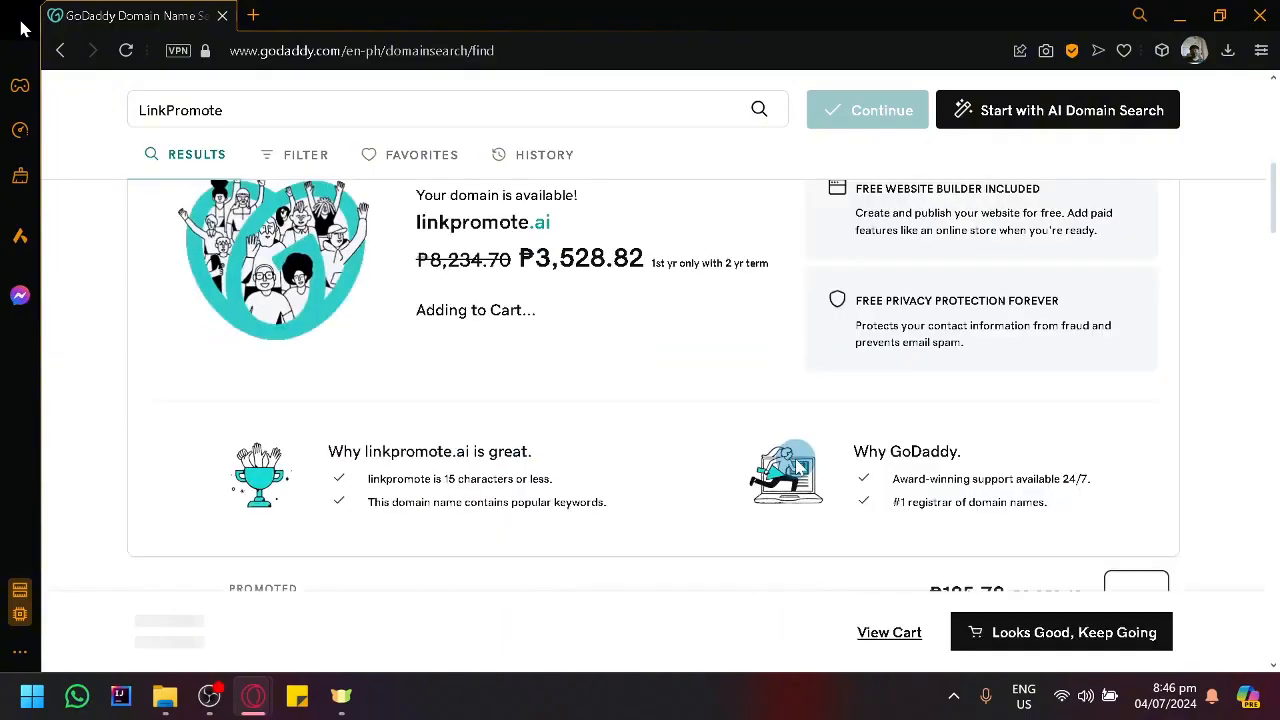
Continue the domain purchase to the cart, leaving the optional support, protection and email offers on No Thanks.
click(997, 645)
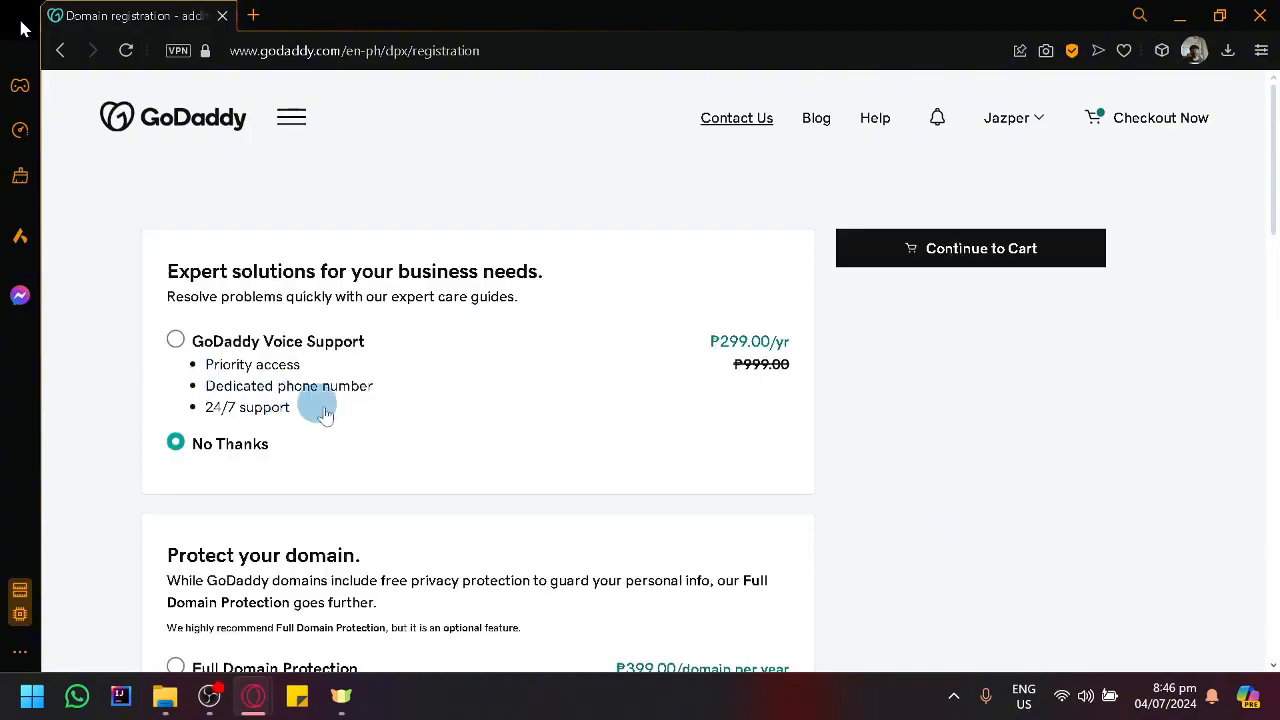
scroll(869, 432, down, 3)
scroll(869, 432, down, 8)
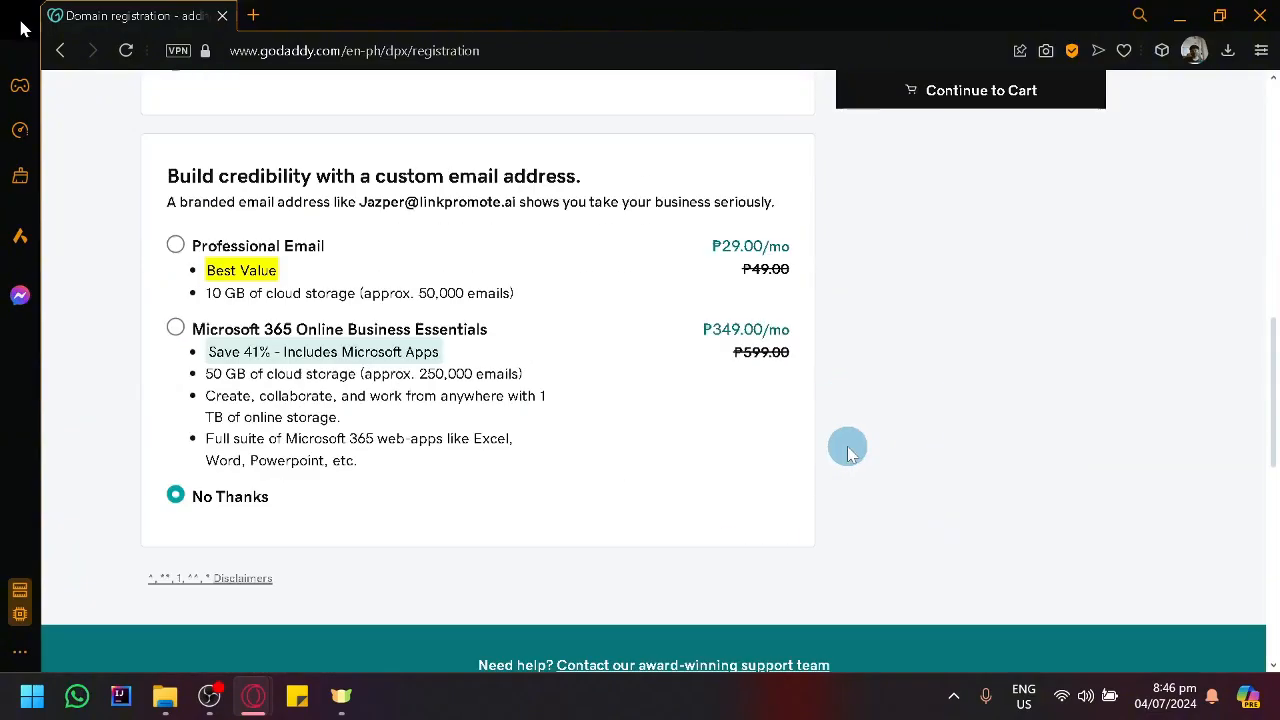
scroll(846, 446, up, 11)
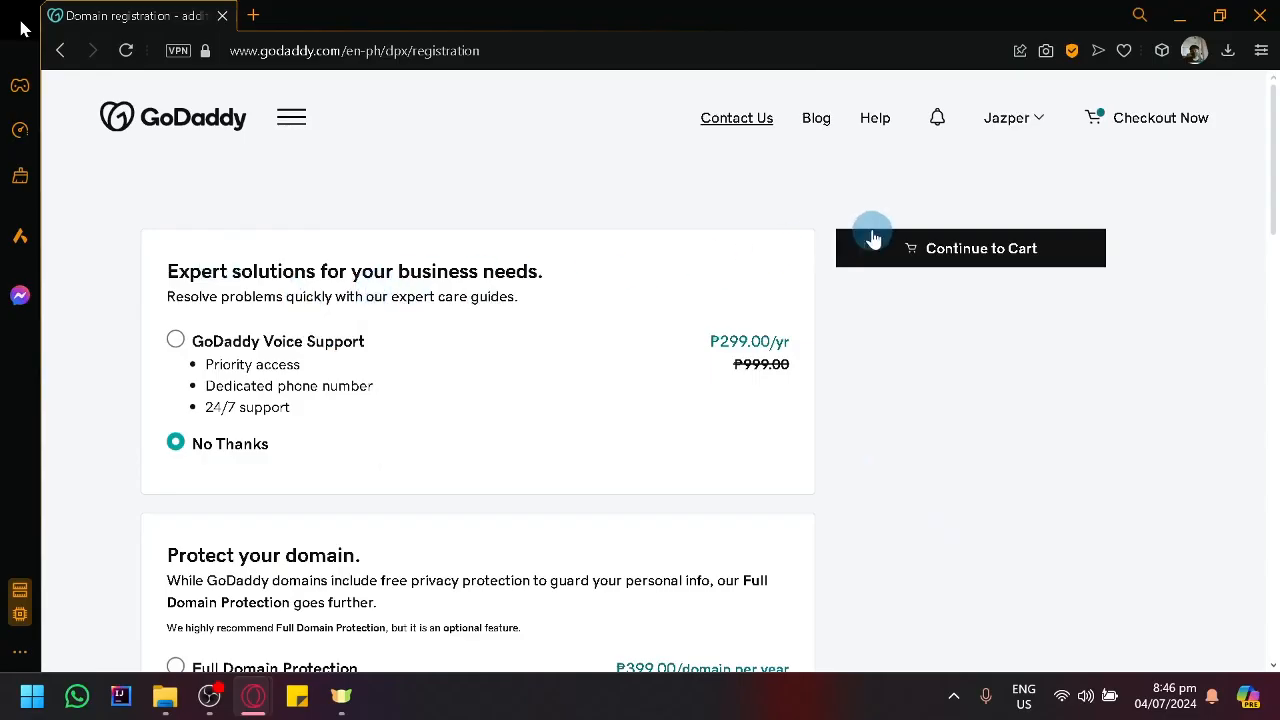
click(958, 251)
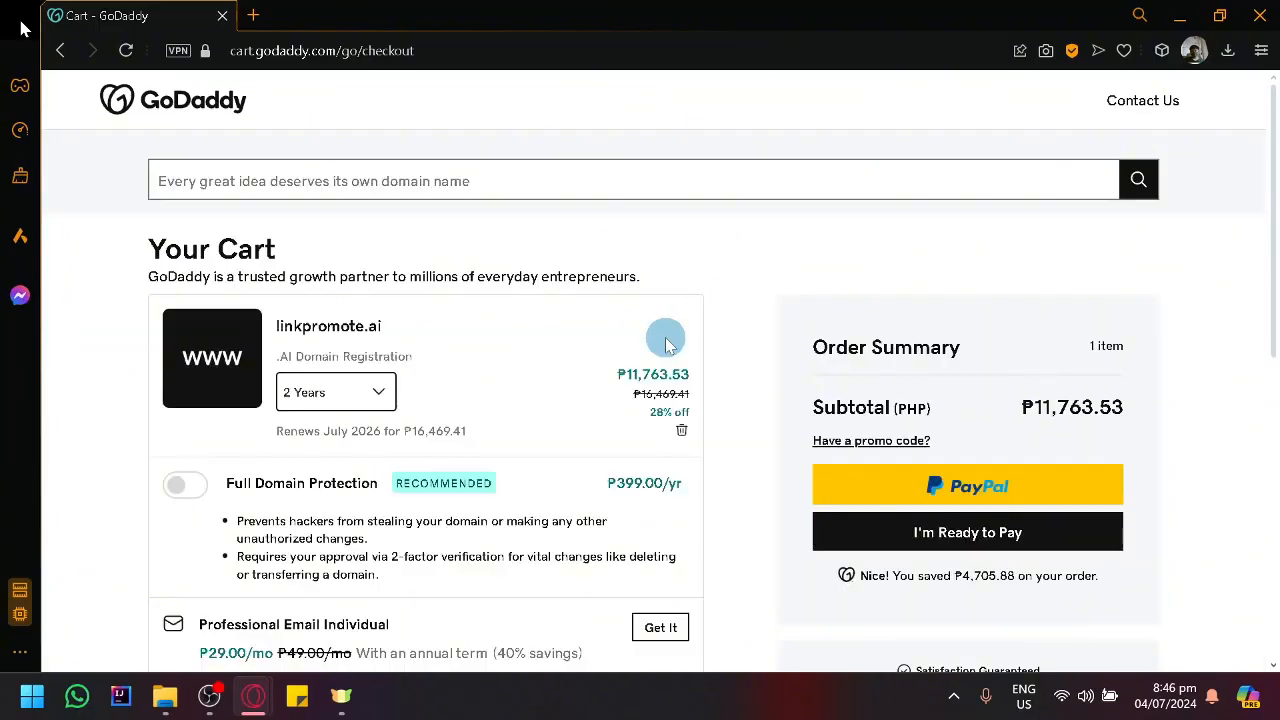
Look over the cart's contents, leave it without paying and open the account's My Products page.
scroll(480, 490, down, 2)
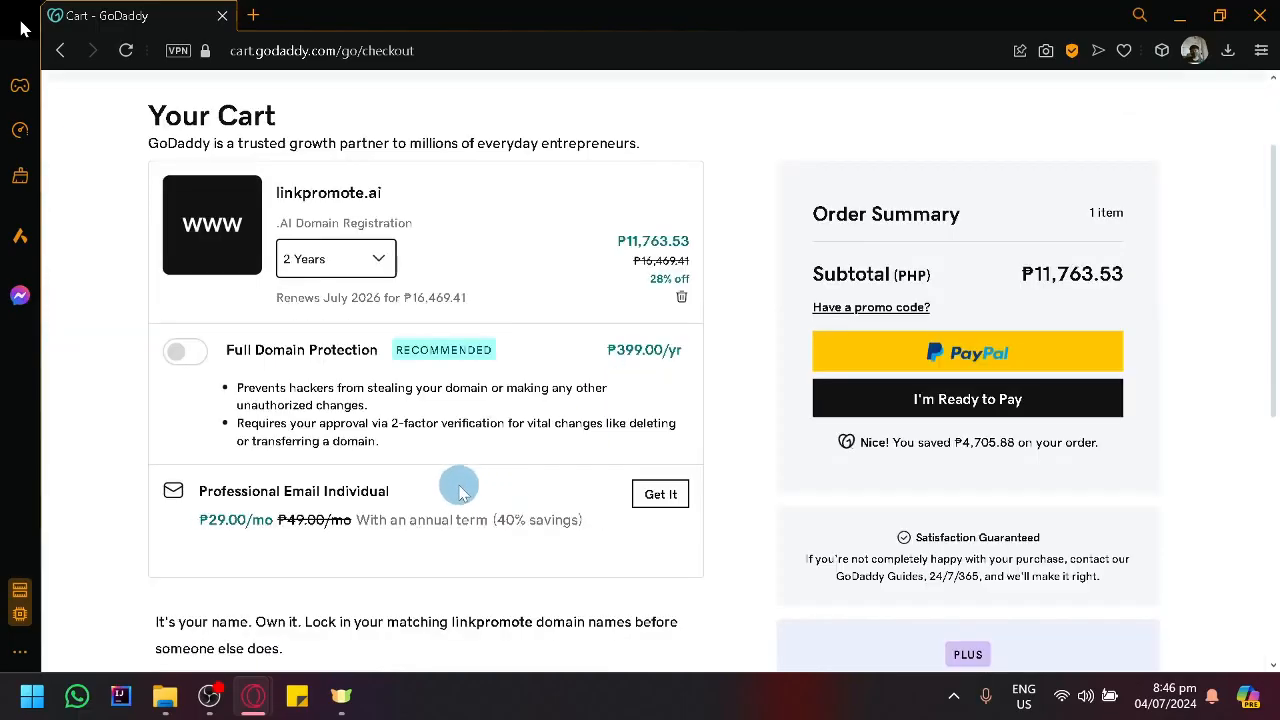
scroll(477, 466, down, 8)
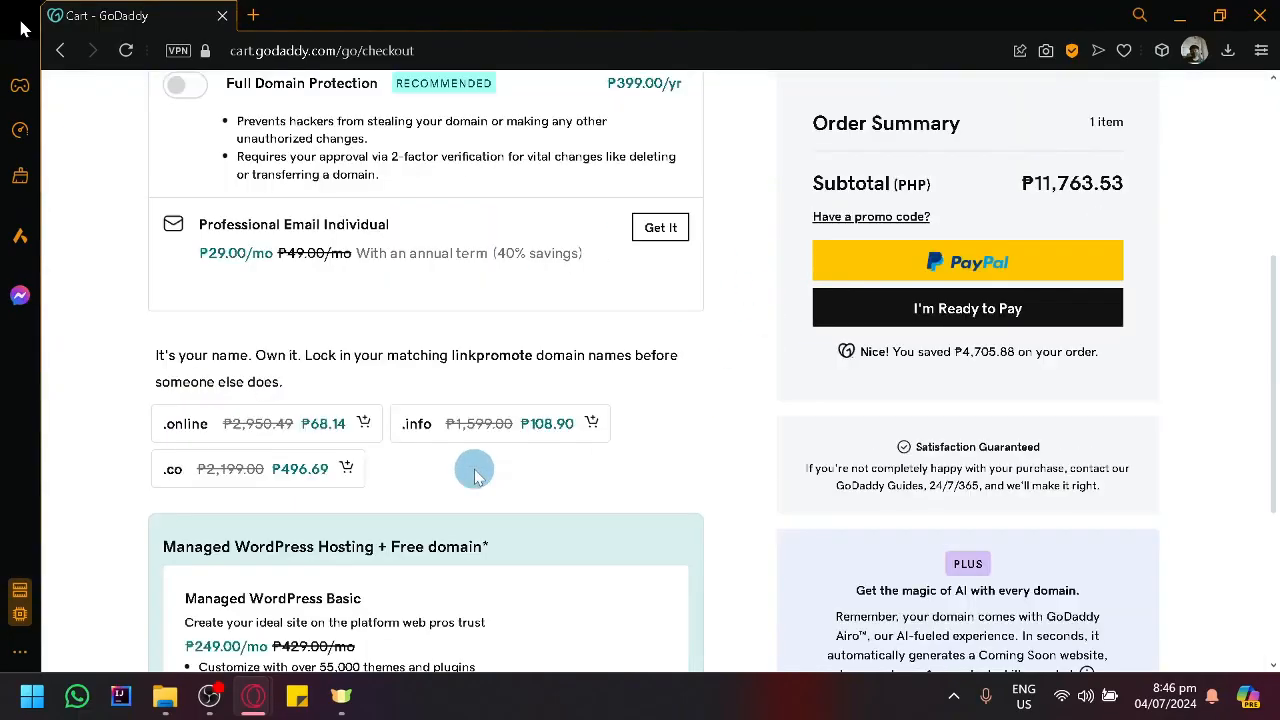
scroll(475, 472, up, 10)
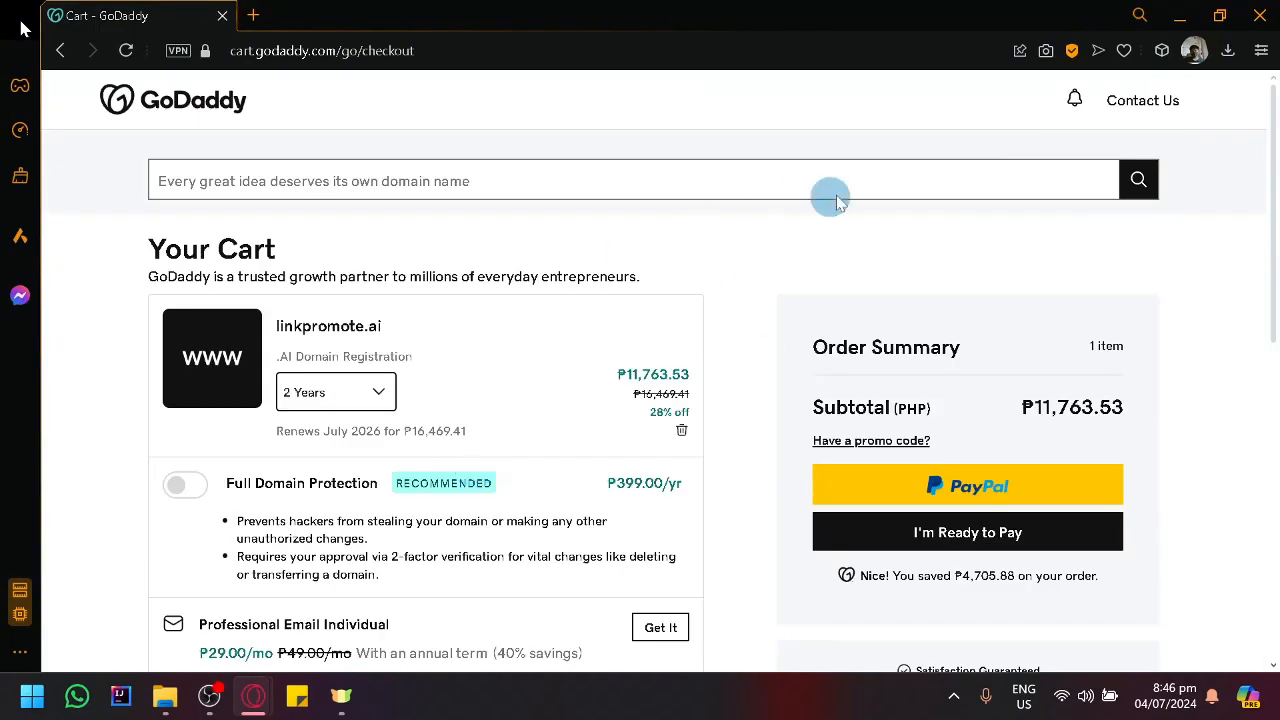
click(186, 96)
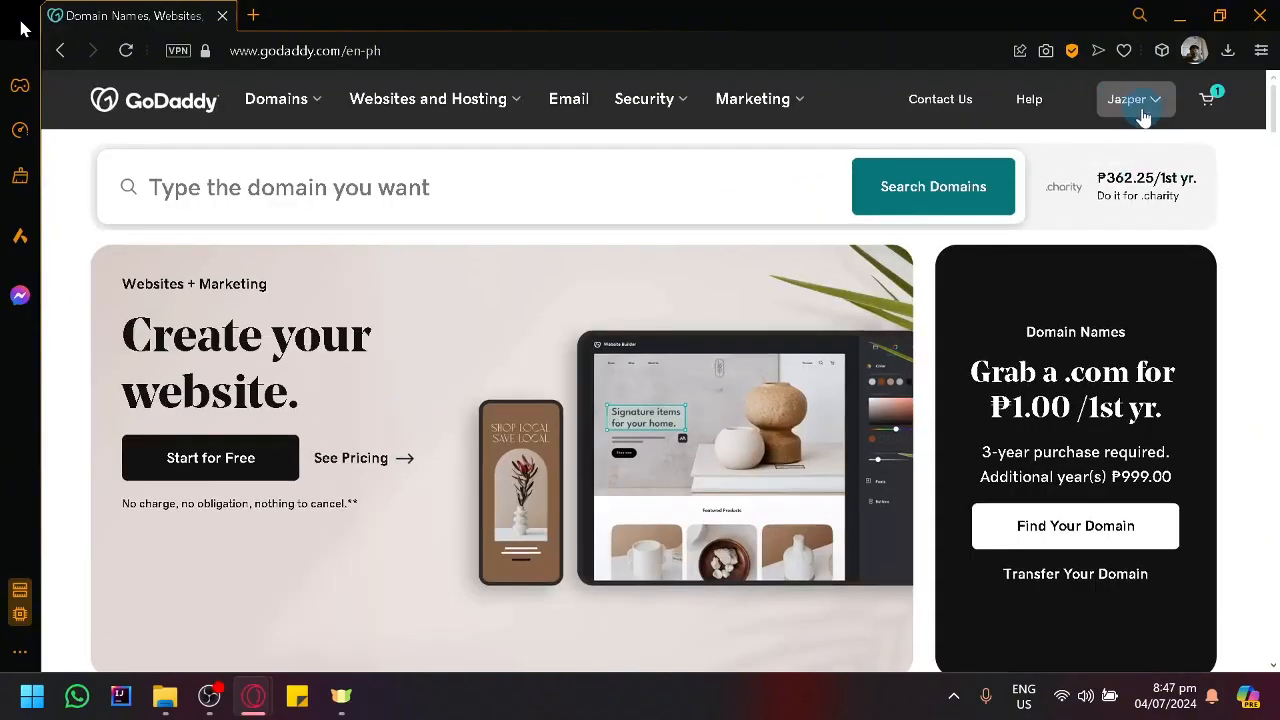
click(1155, 100)
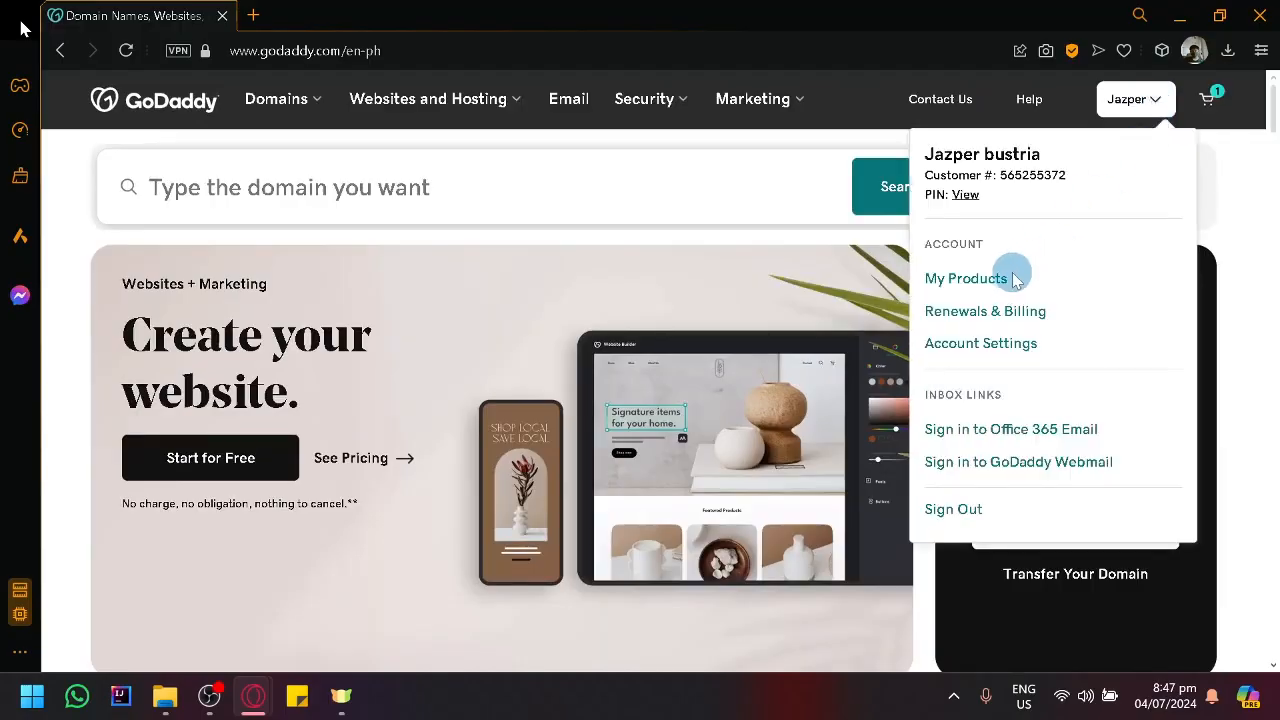
click(975, 285)
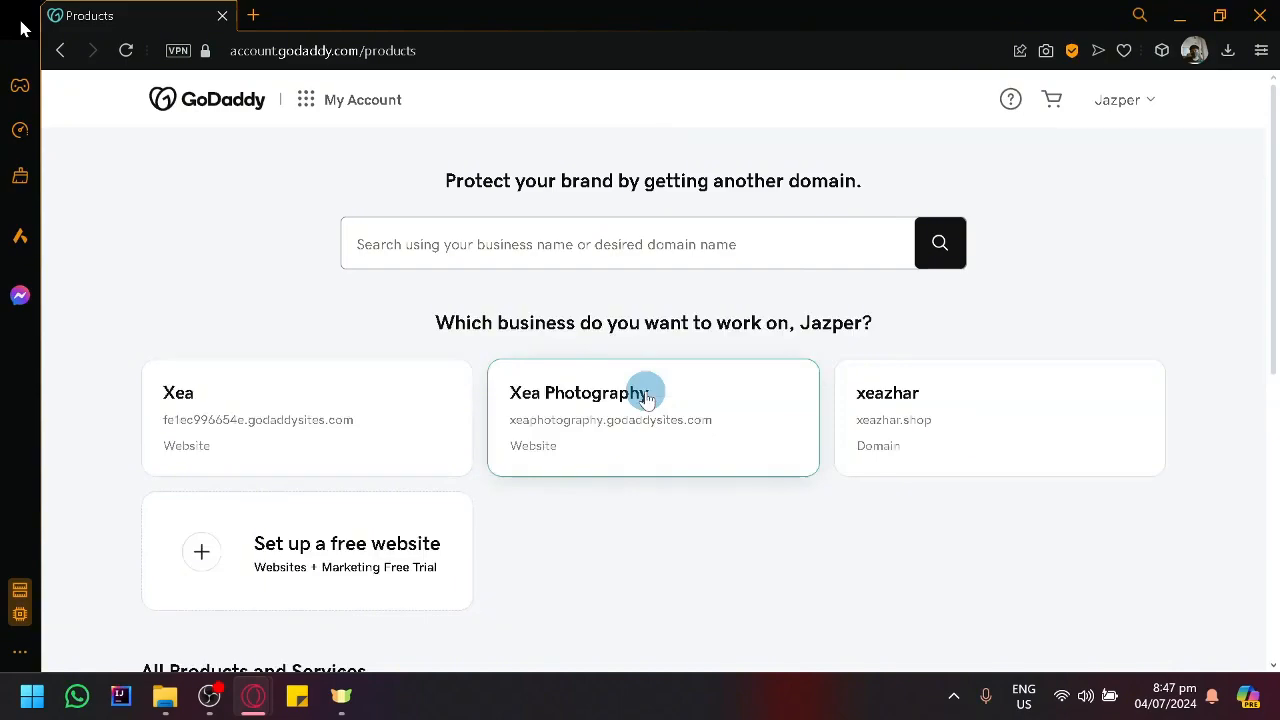
Start creating a free website for the xeazhar.shop domain and choose Something else as the needed website feature.
scroll(351, 560, down, 5)
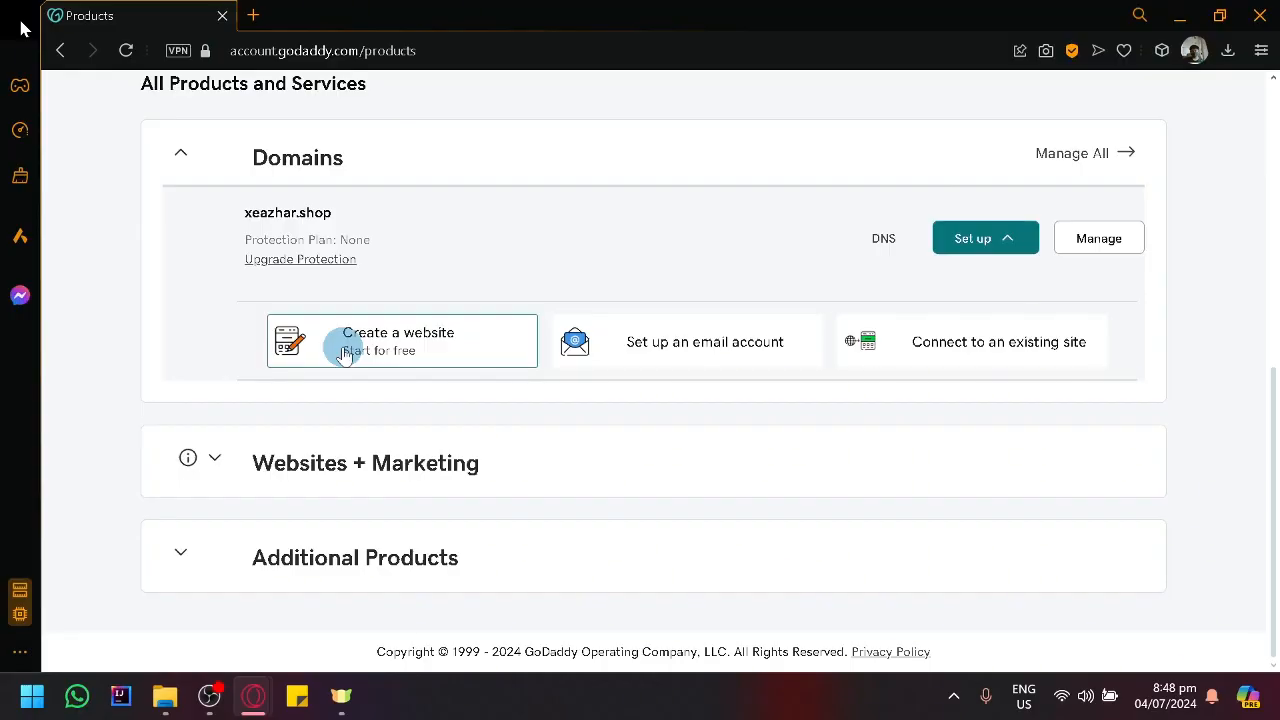
scroll(343, 352, up, 3)
scroll(343, 346, down, 3)
click(331, 350)
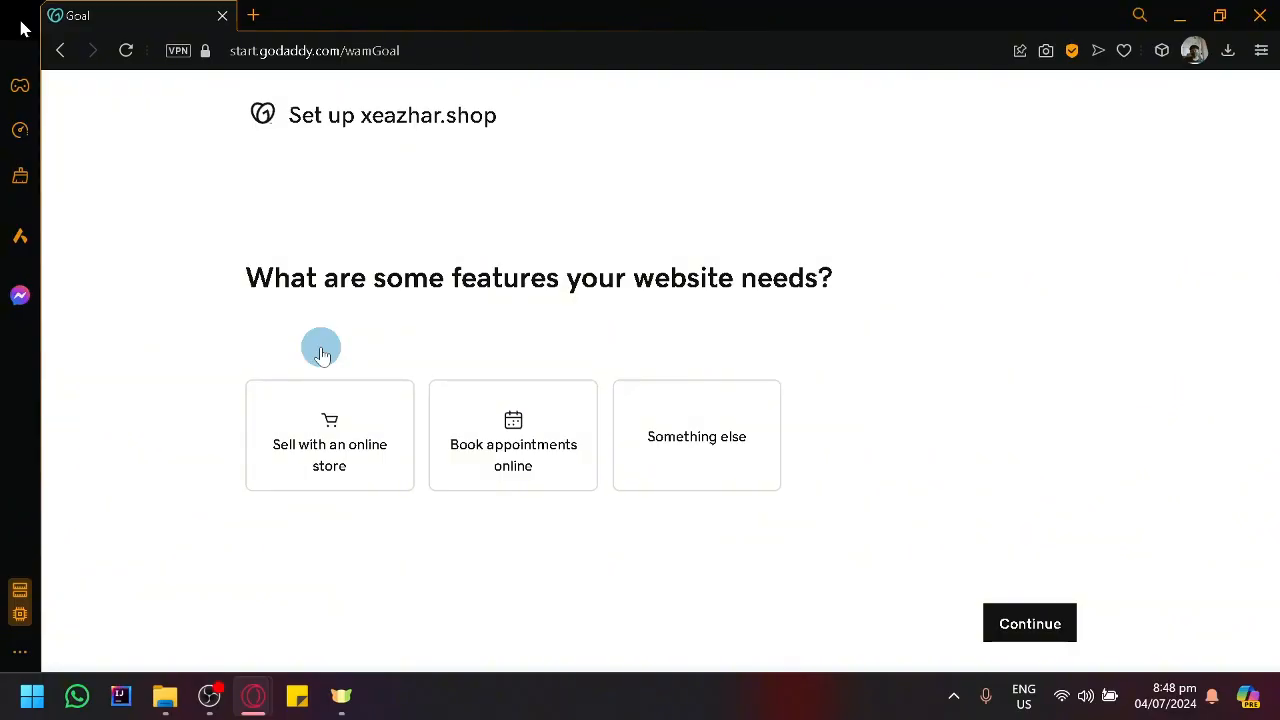
click(645, 450)
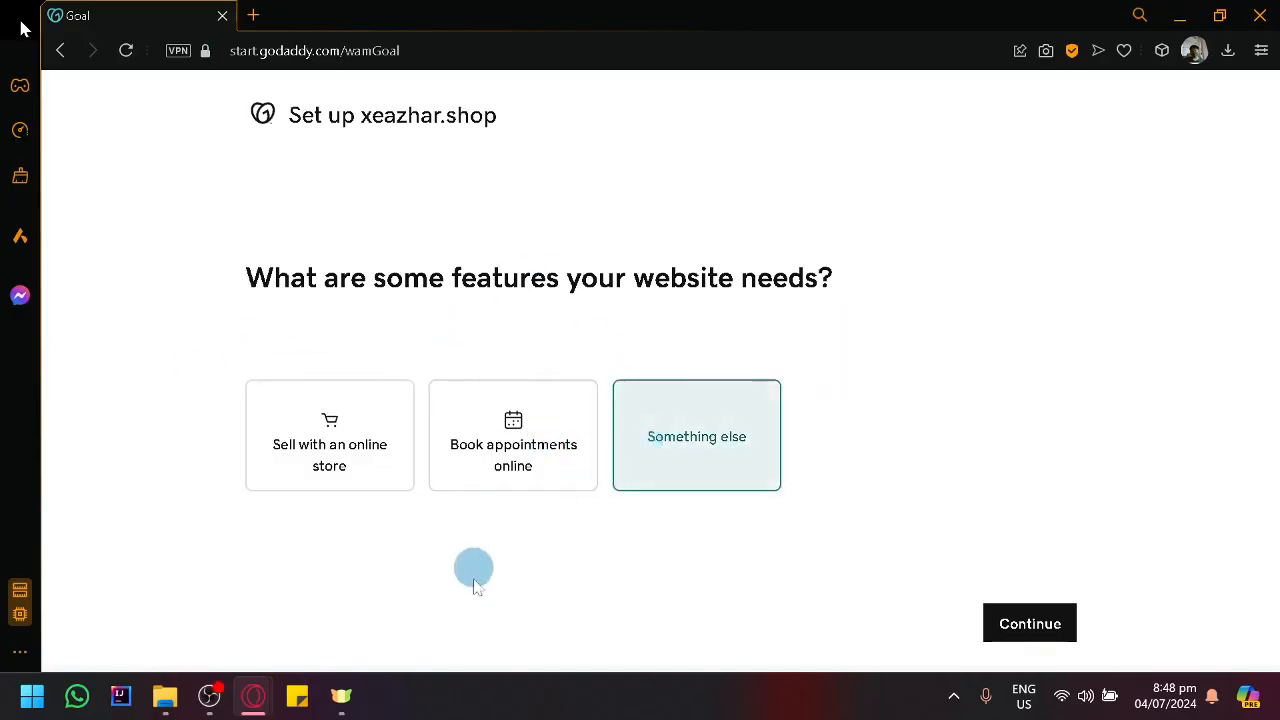
click(982, 617)
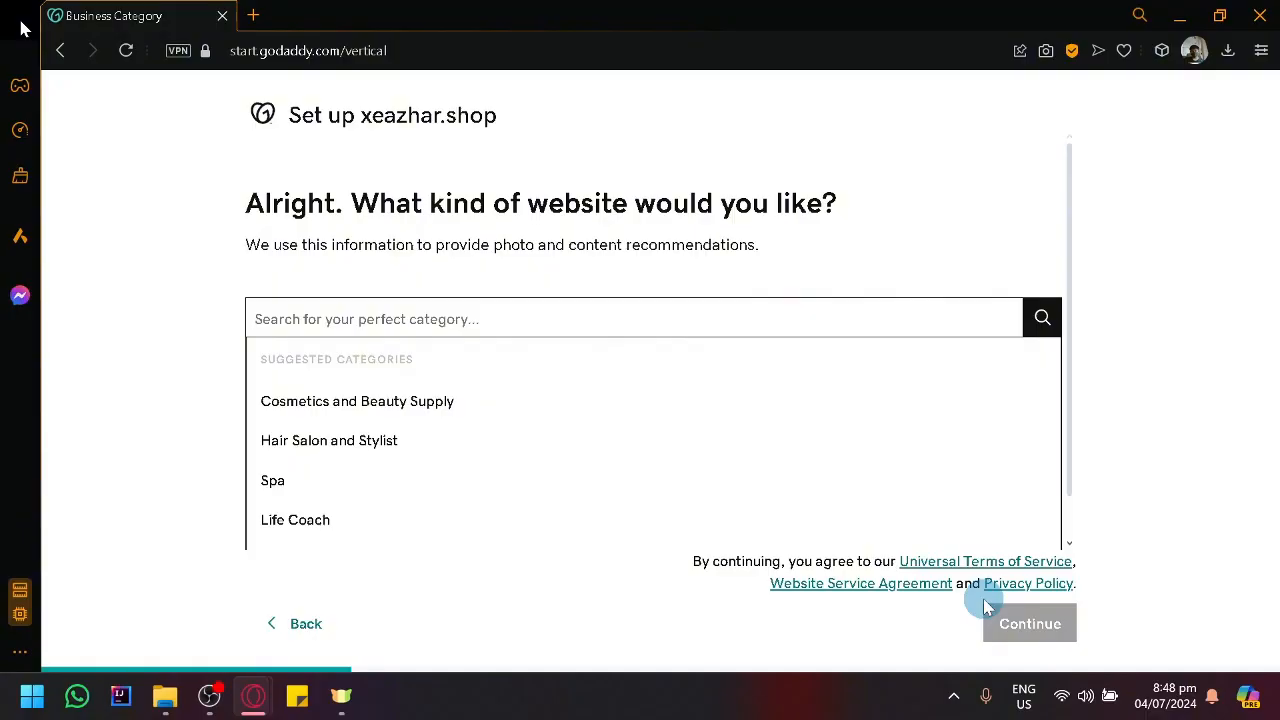
Find the category with "promotion", set the website type to Promotional Products and continue to the website naming page.
scroll(357, 402, down, 1)
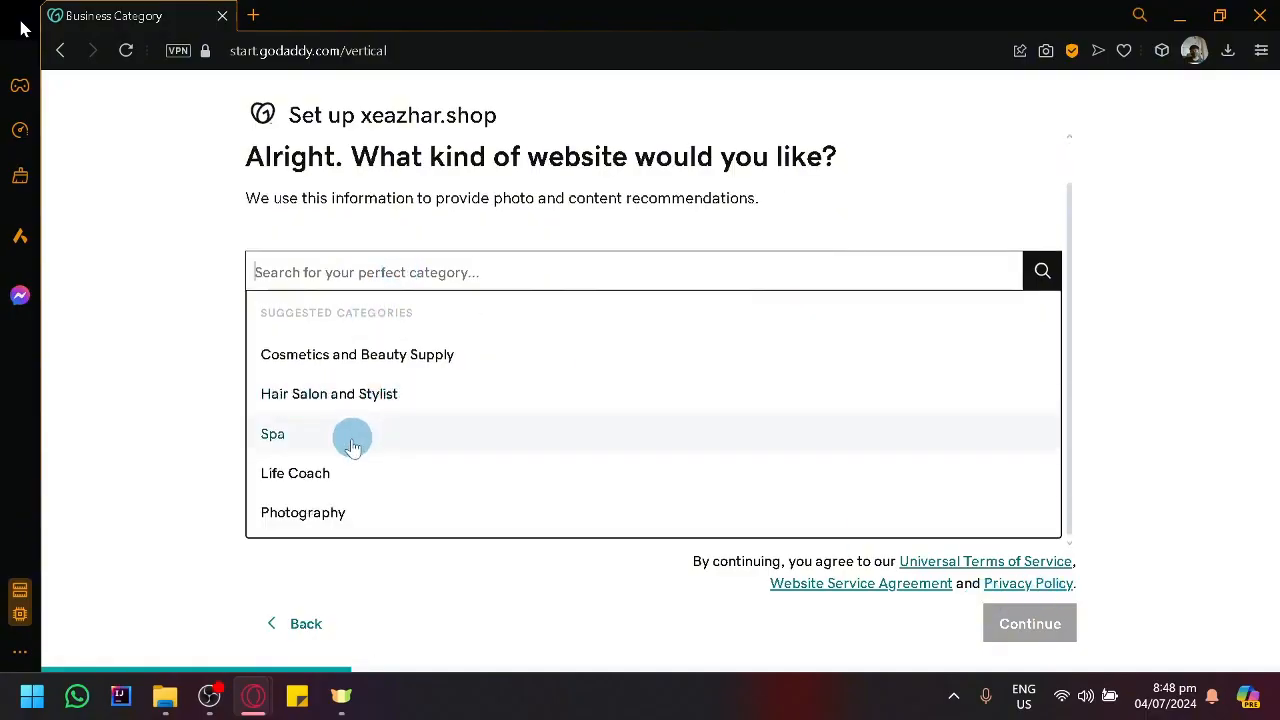
scroll(345, 490, up, 1)
scroll(351, 483, down, 1)
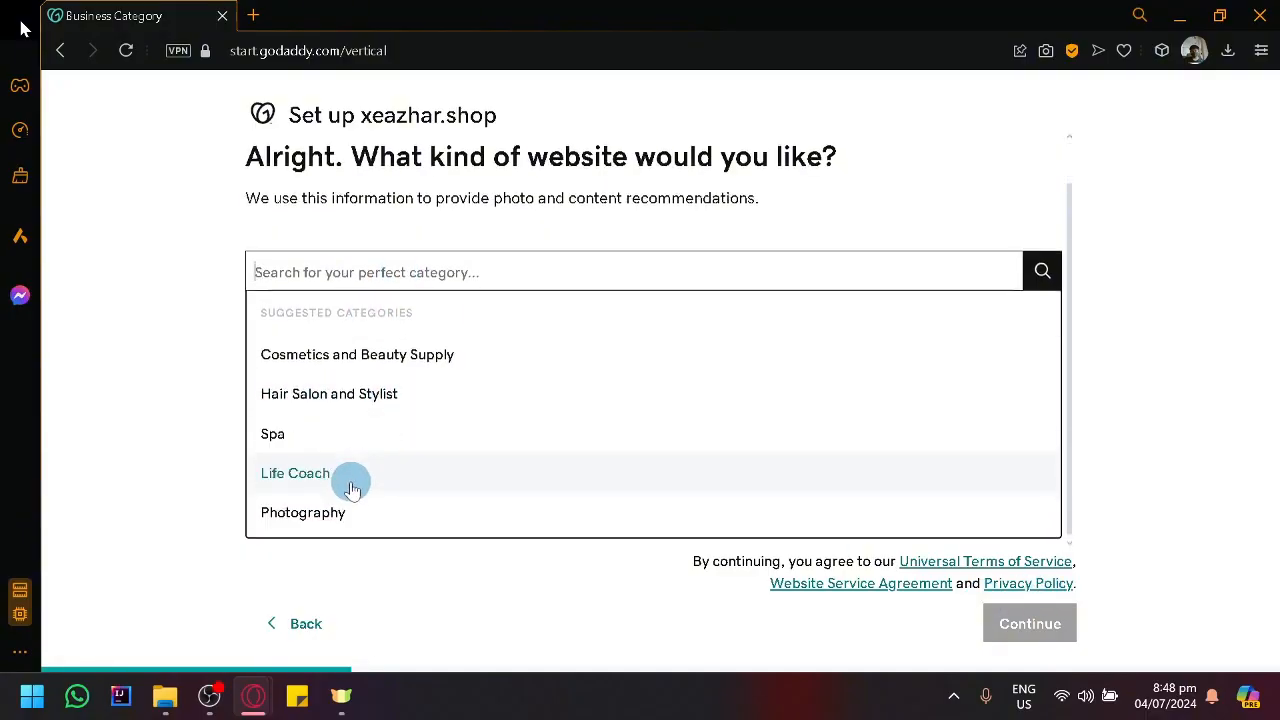
text(promotion)
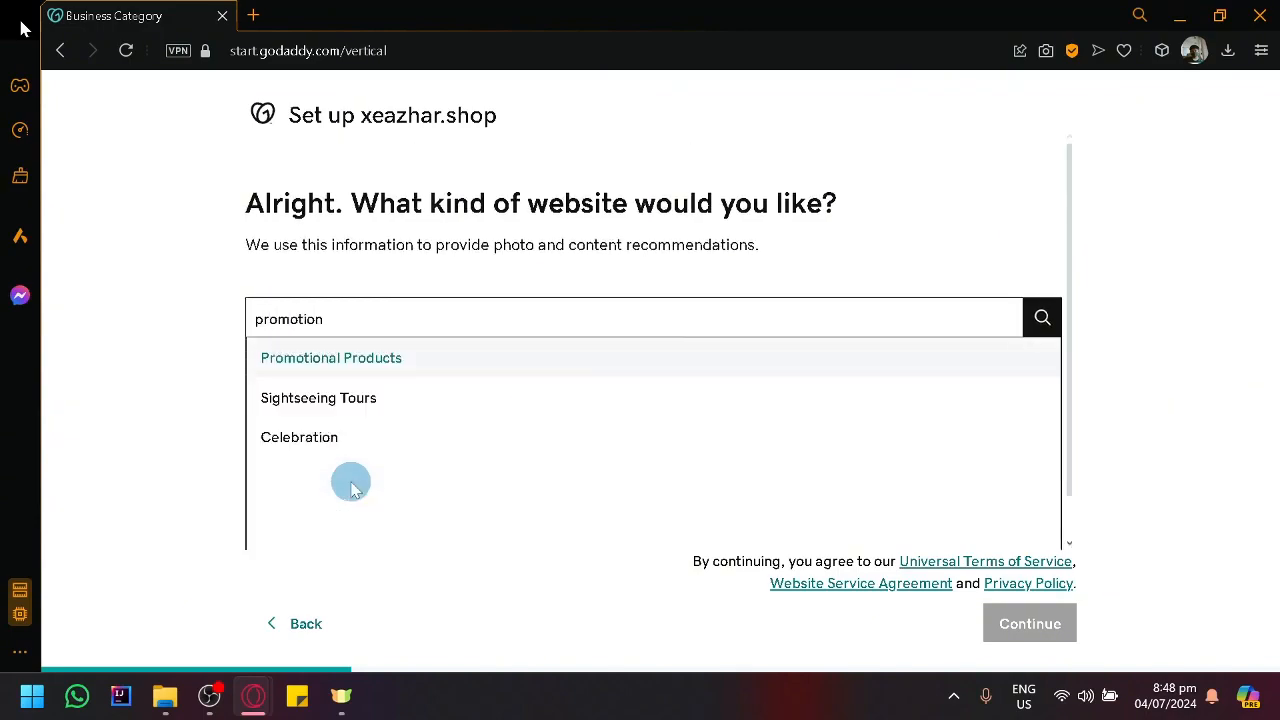
click(455, 355)
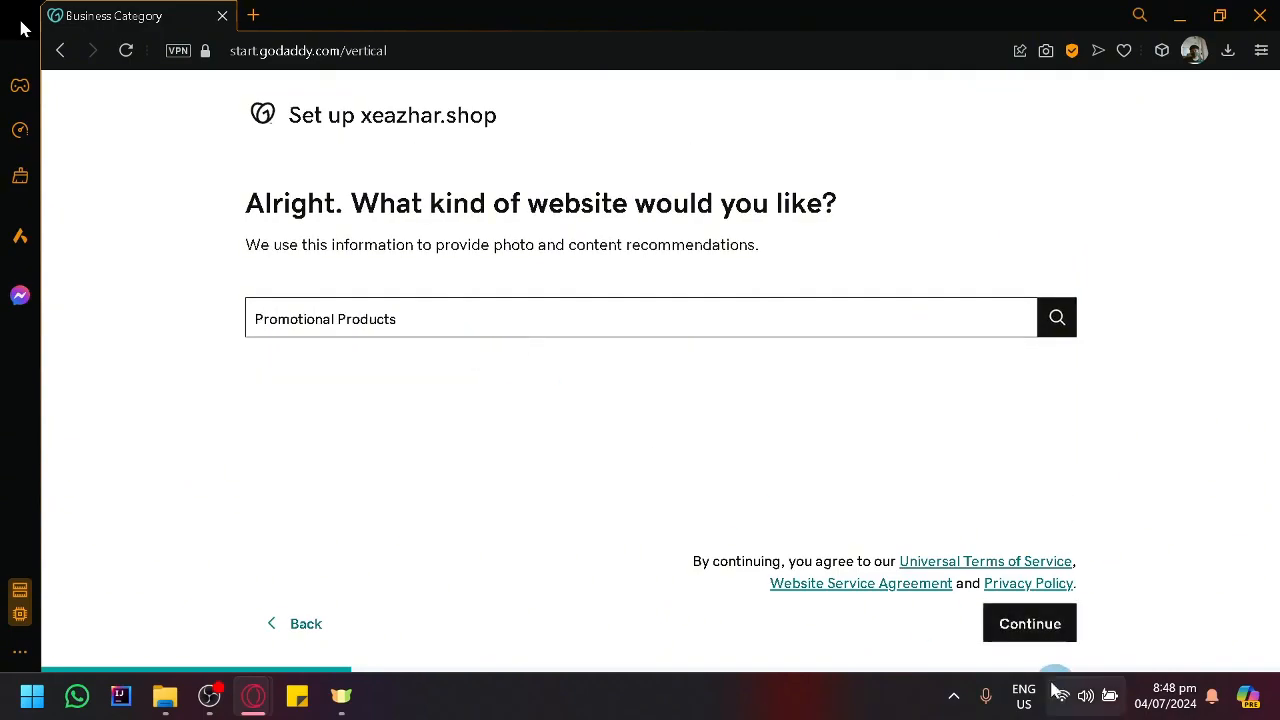
click(1017, 638)
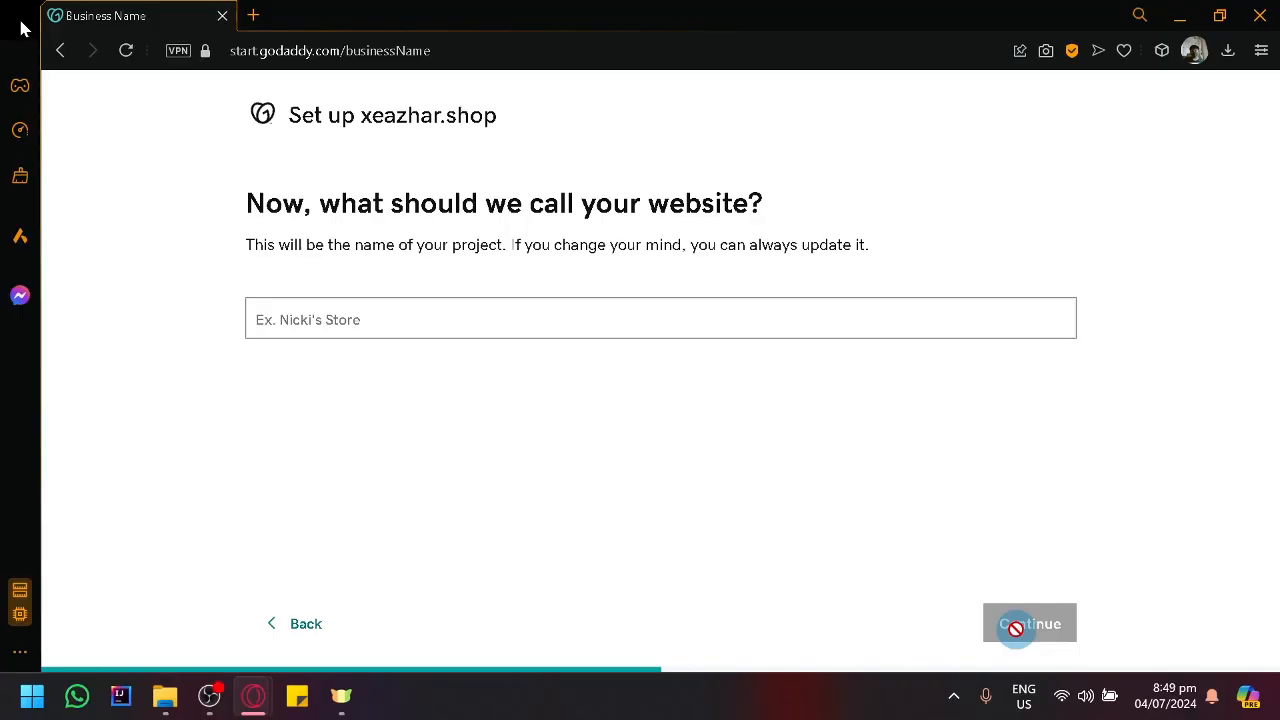
Name the website LinkPromote and skip the business description.
text(LinkPro)
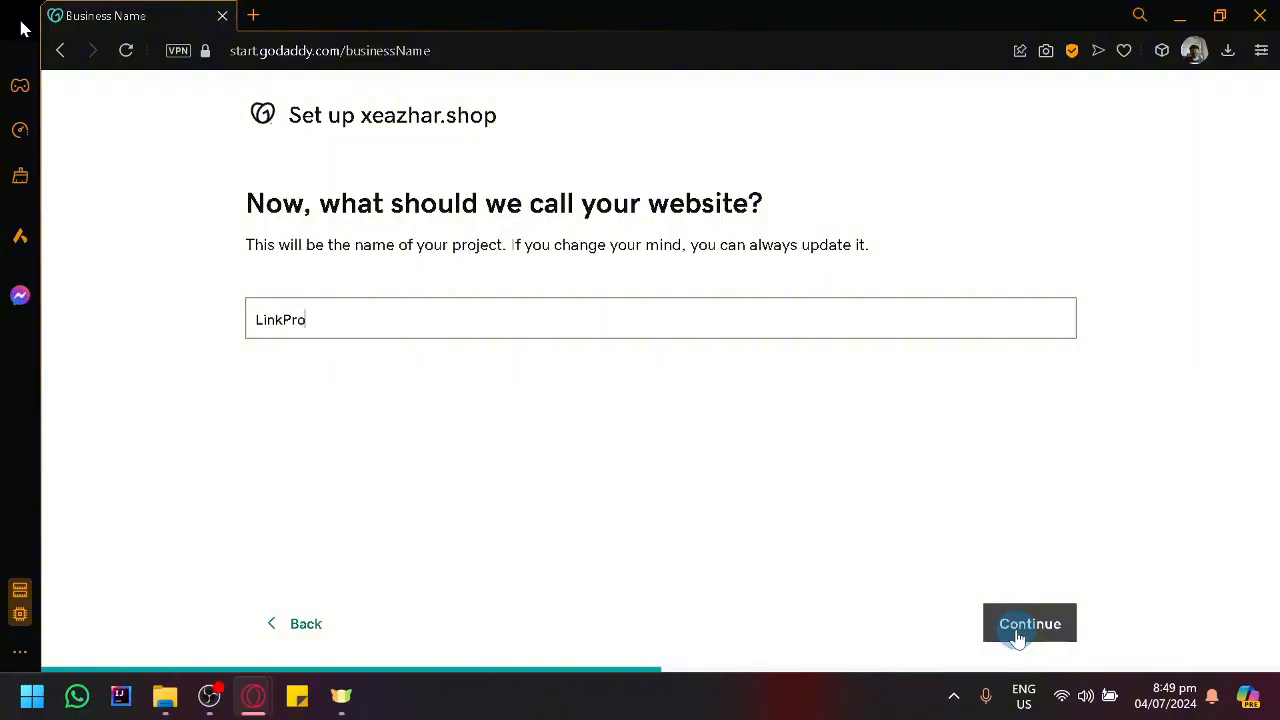
text(mote)
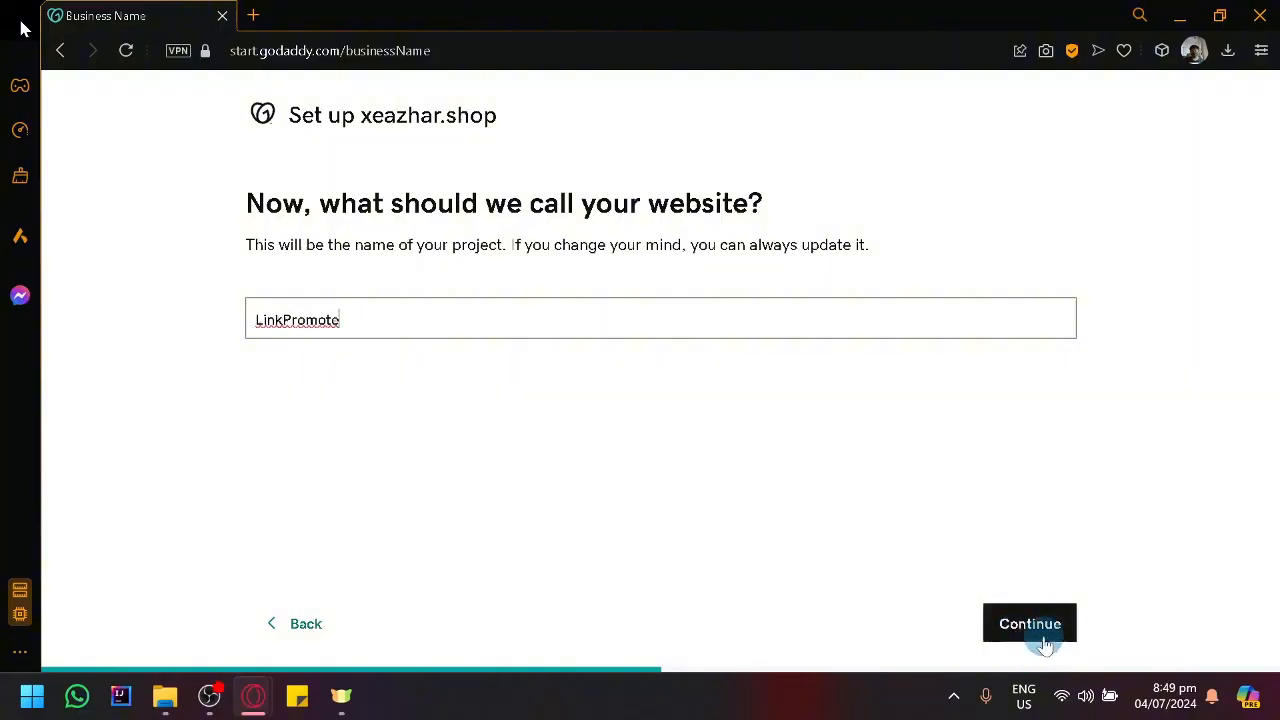
click(1040, 628)
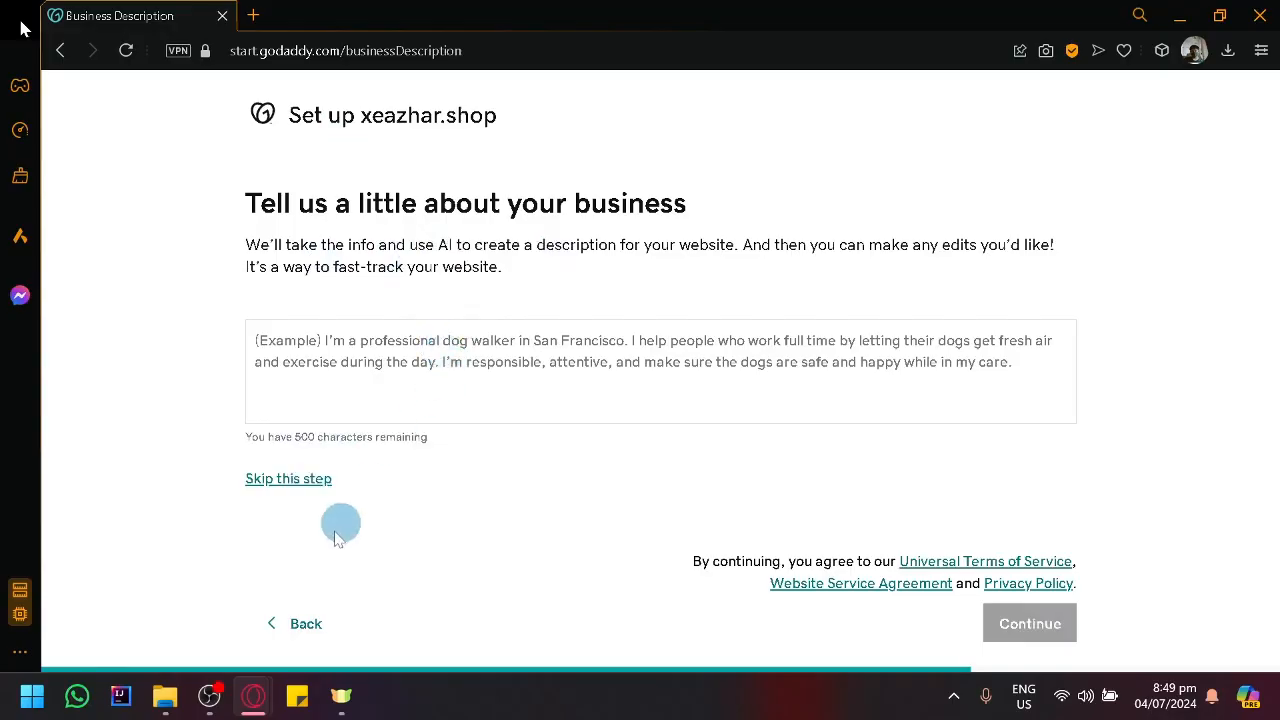
click(497, 391)
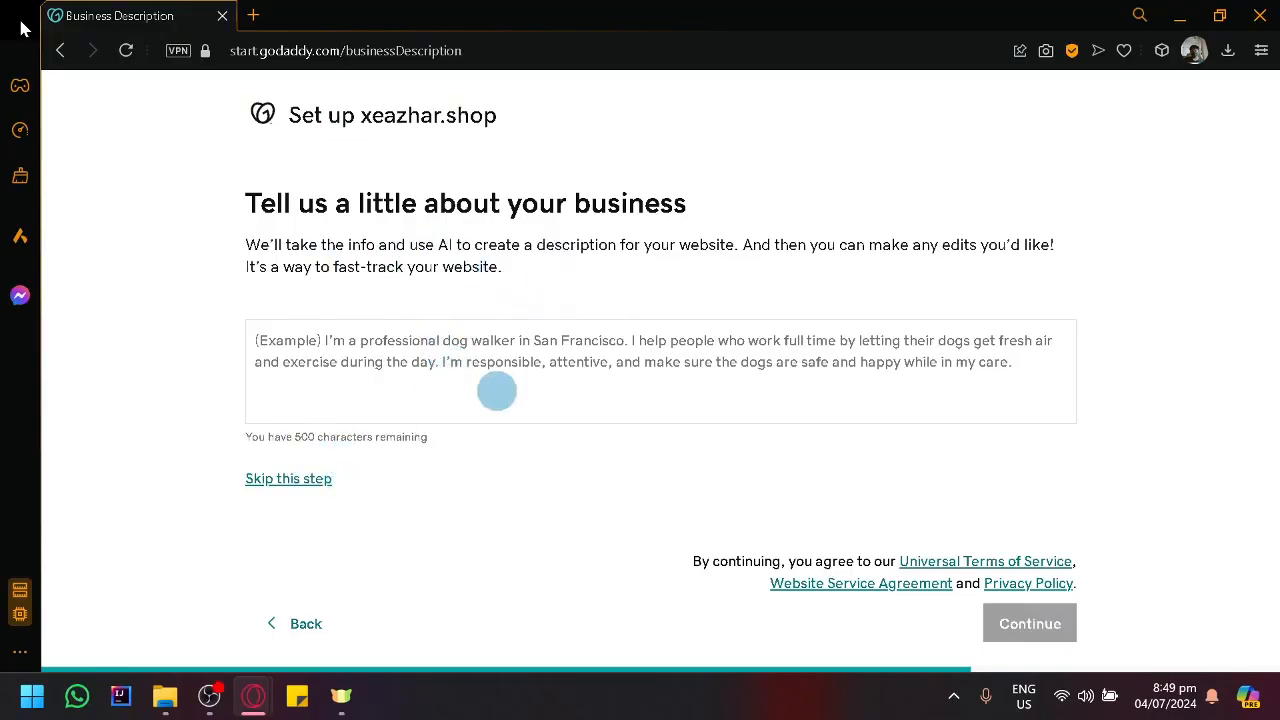
click(268, 480)
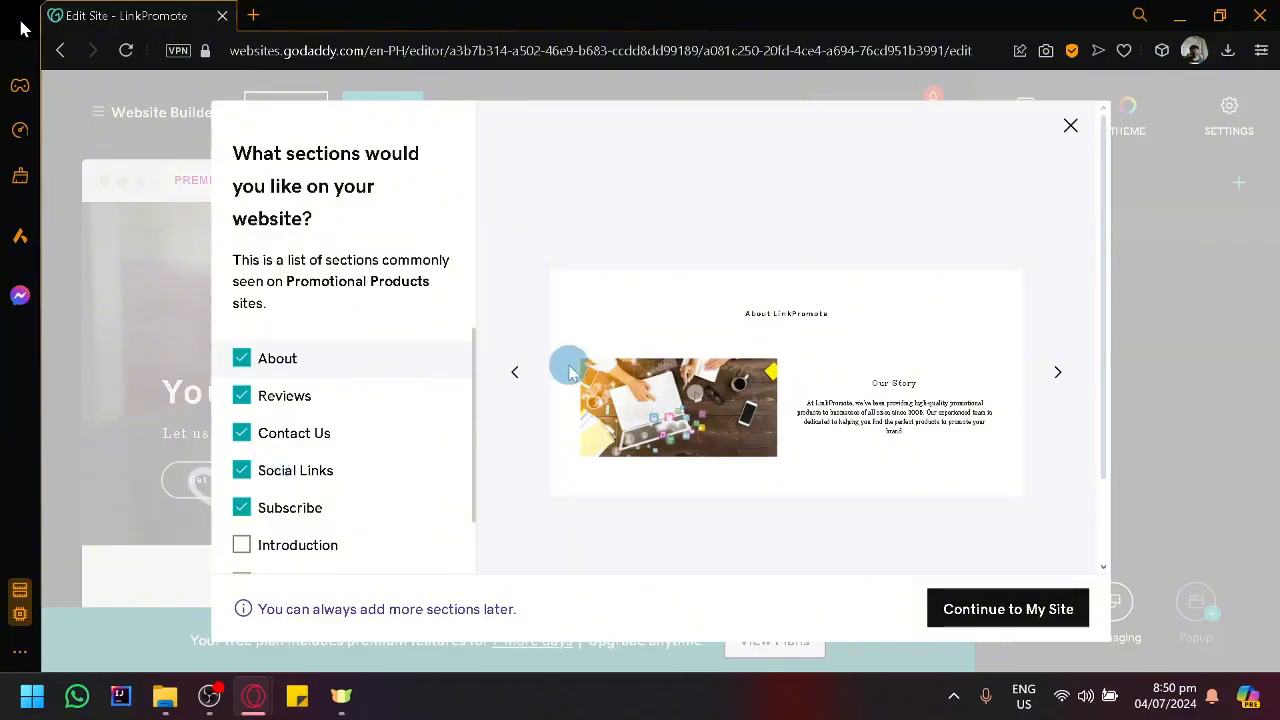
Continue to the site with the preselected sections, dismissing the welcome tour and the Next Steps tip.
scroll(455, 368, down, 1)
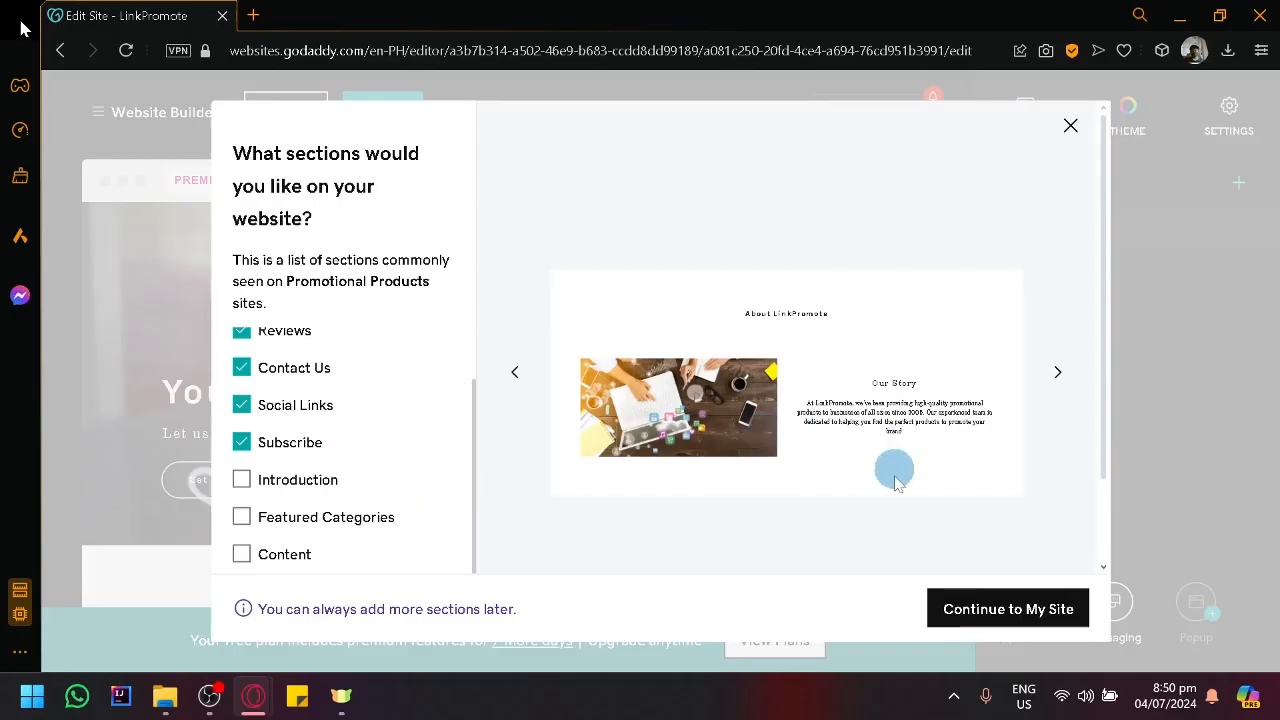
click(957, 620)
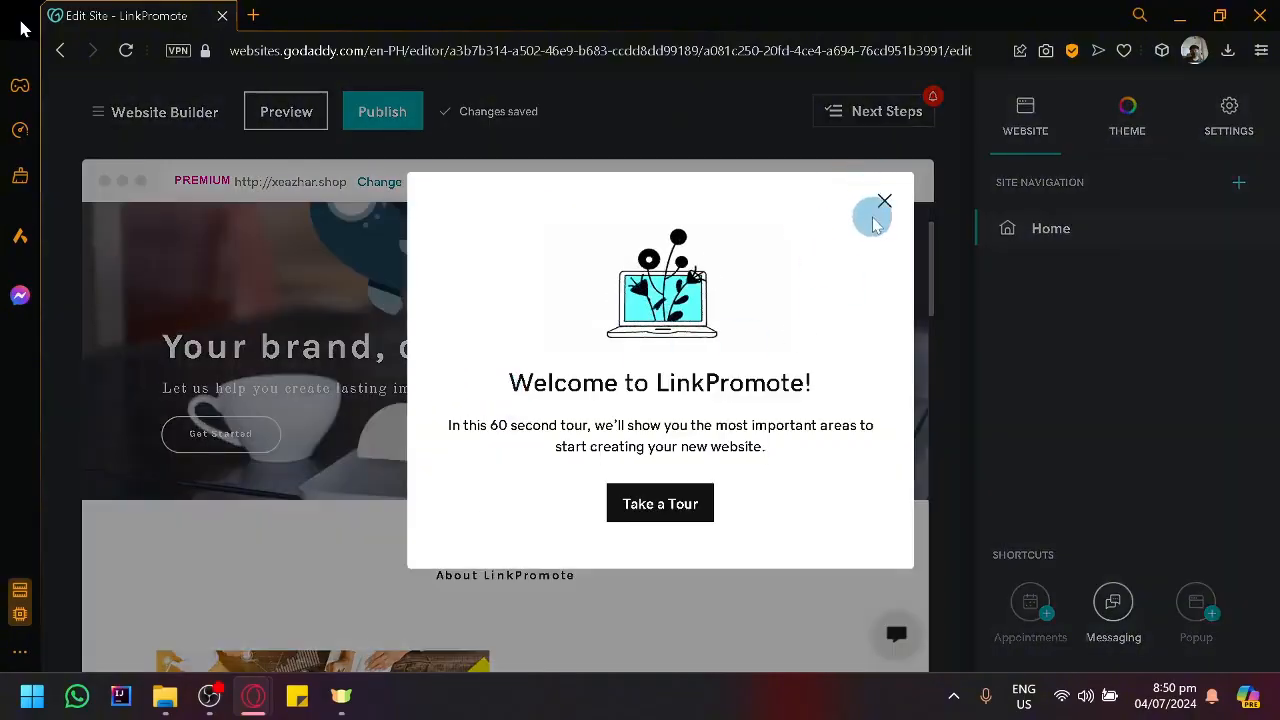
click(884, 200)
scroll(714, 363, down, 10)
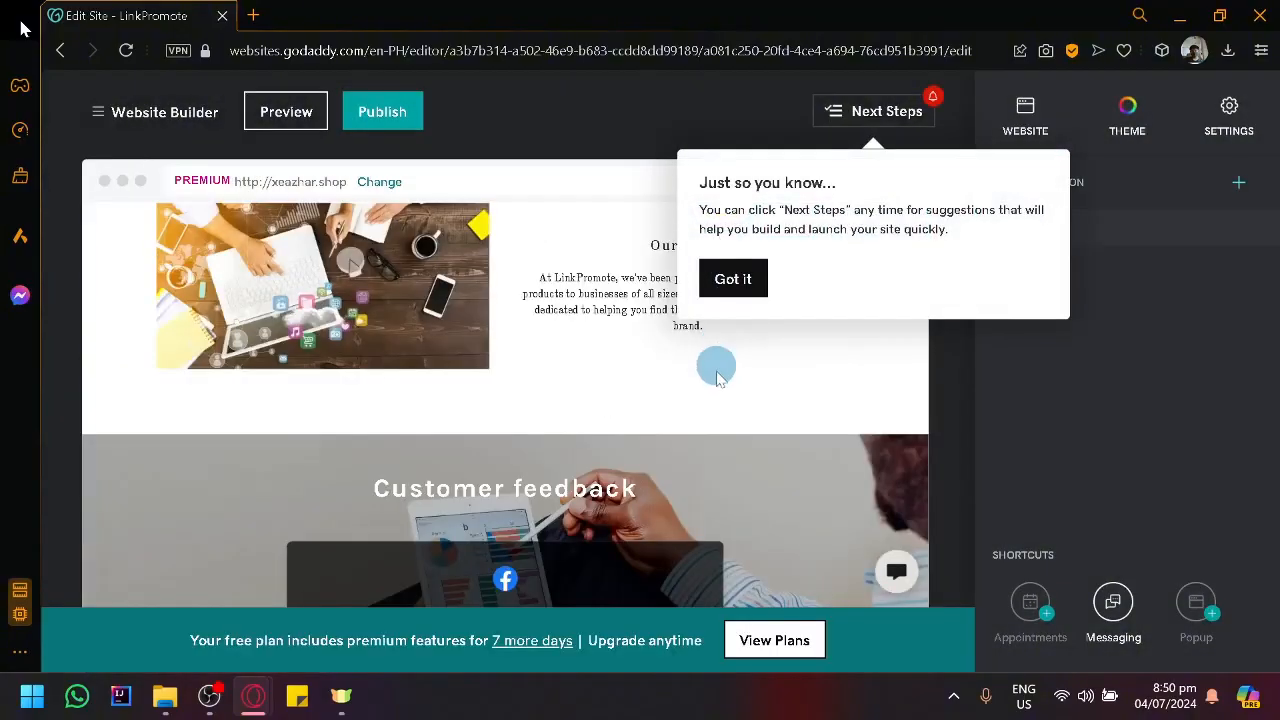
click(753, 287)
Change the header's main heading to "Your Link, our Brand".
scroll(743, 300, up, 10)
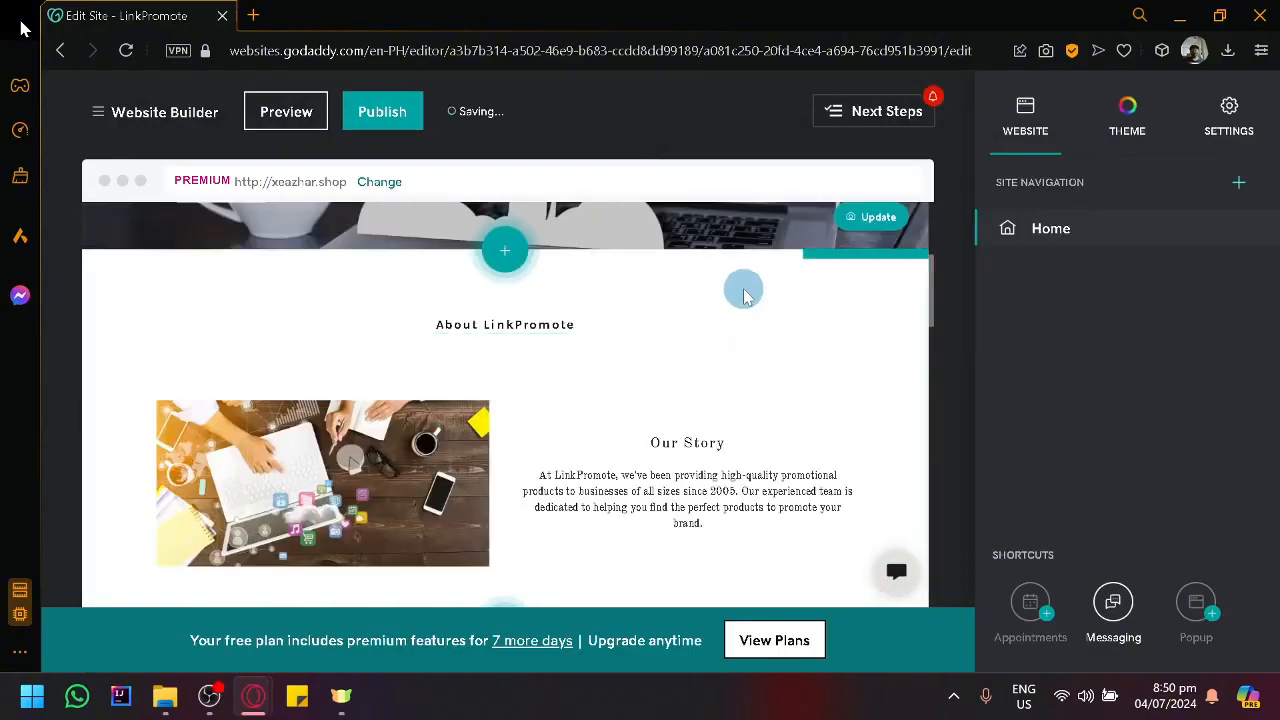
scroll(736, 322, down, 9)
scroll(736, 322, down, 3)
scroll(734, 318, up, 10)
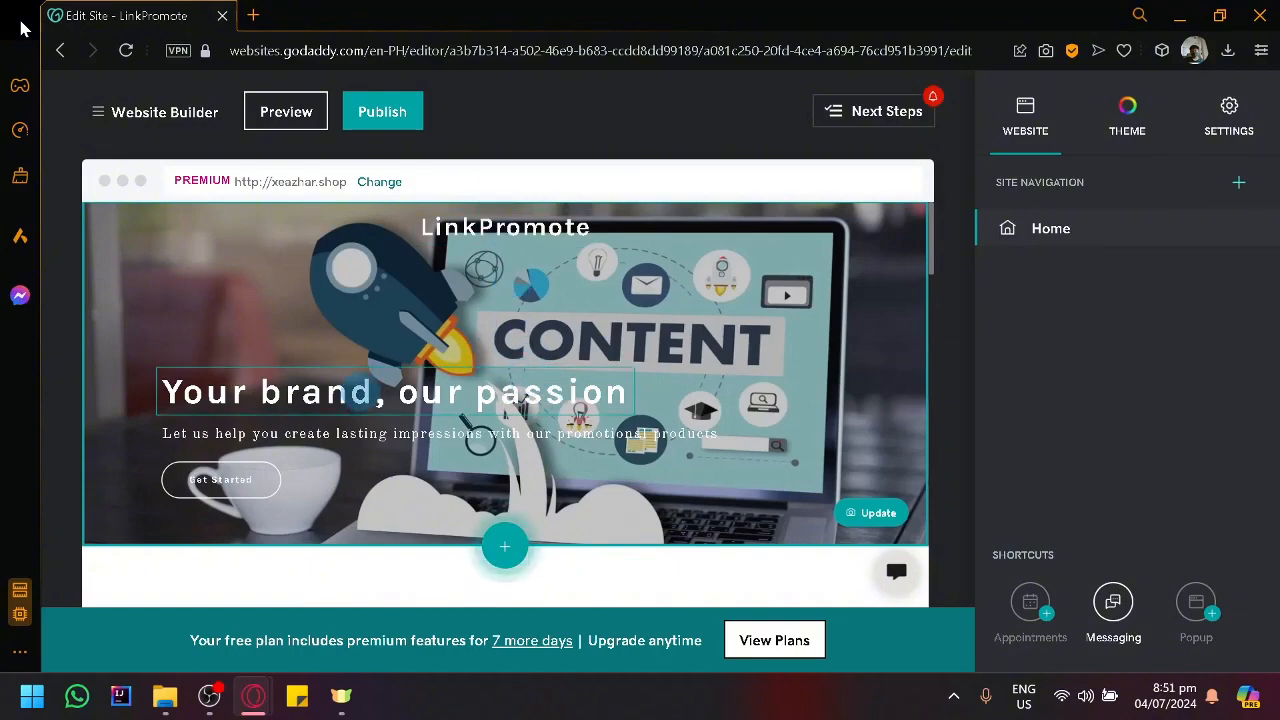
click(360, 392)
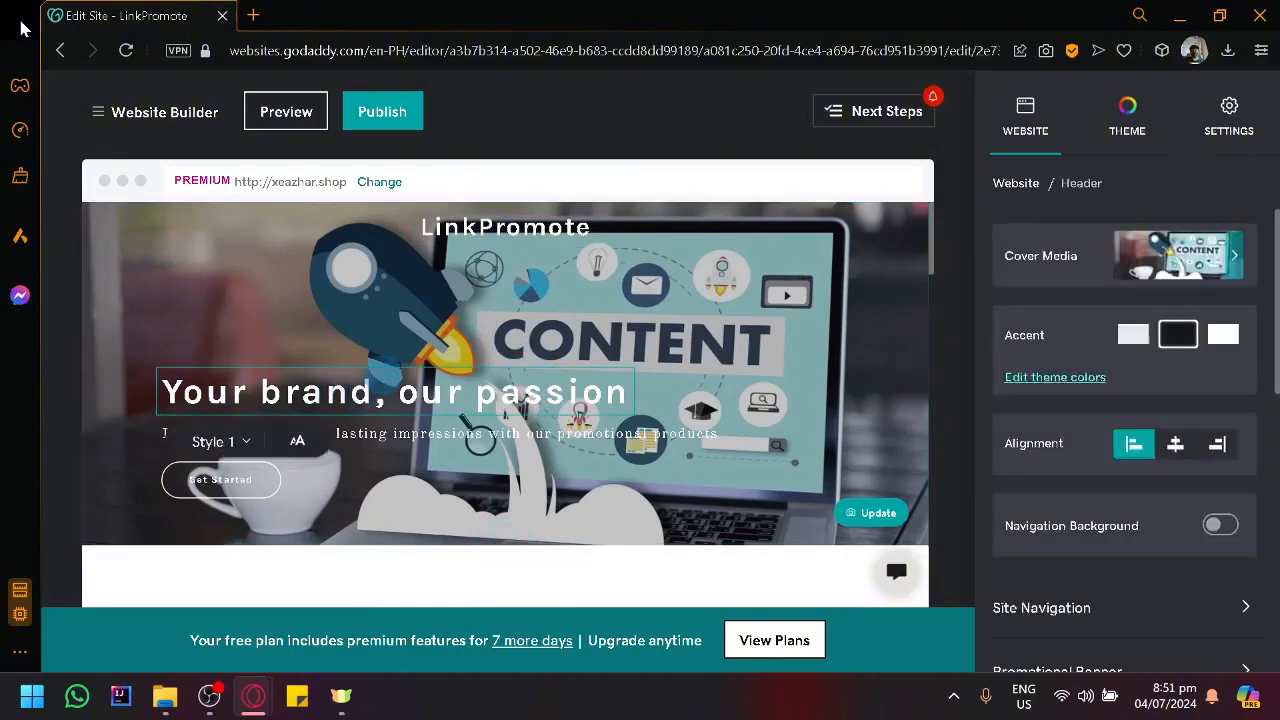
drag(373, 392, 326, 392)
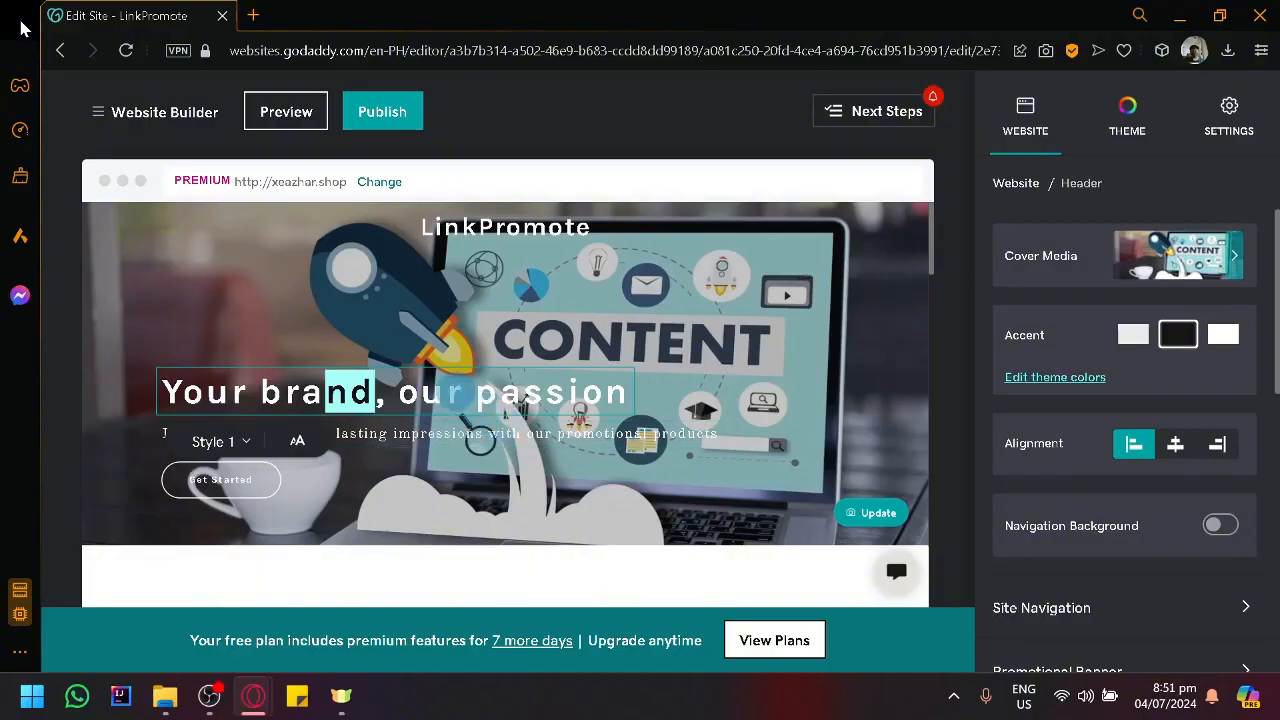
click(475, 392)
double_click(350, 392)
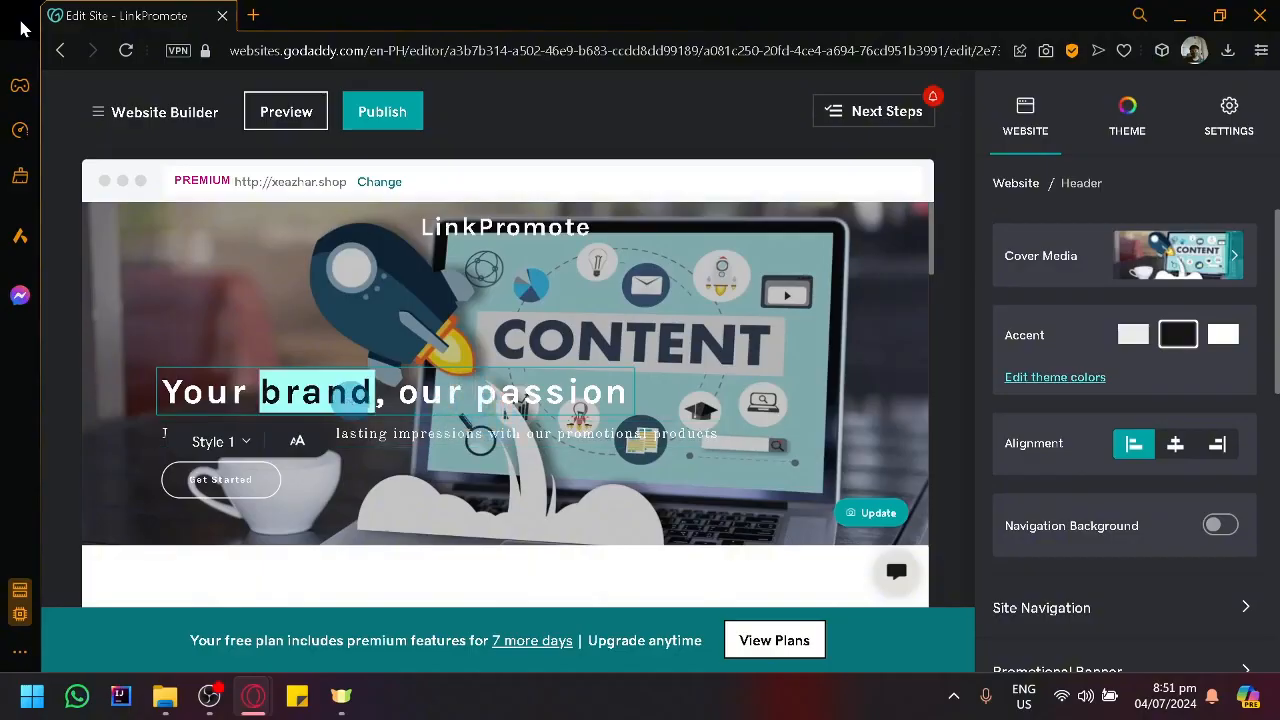
text(Link)
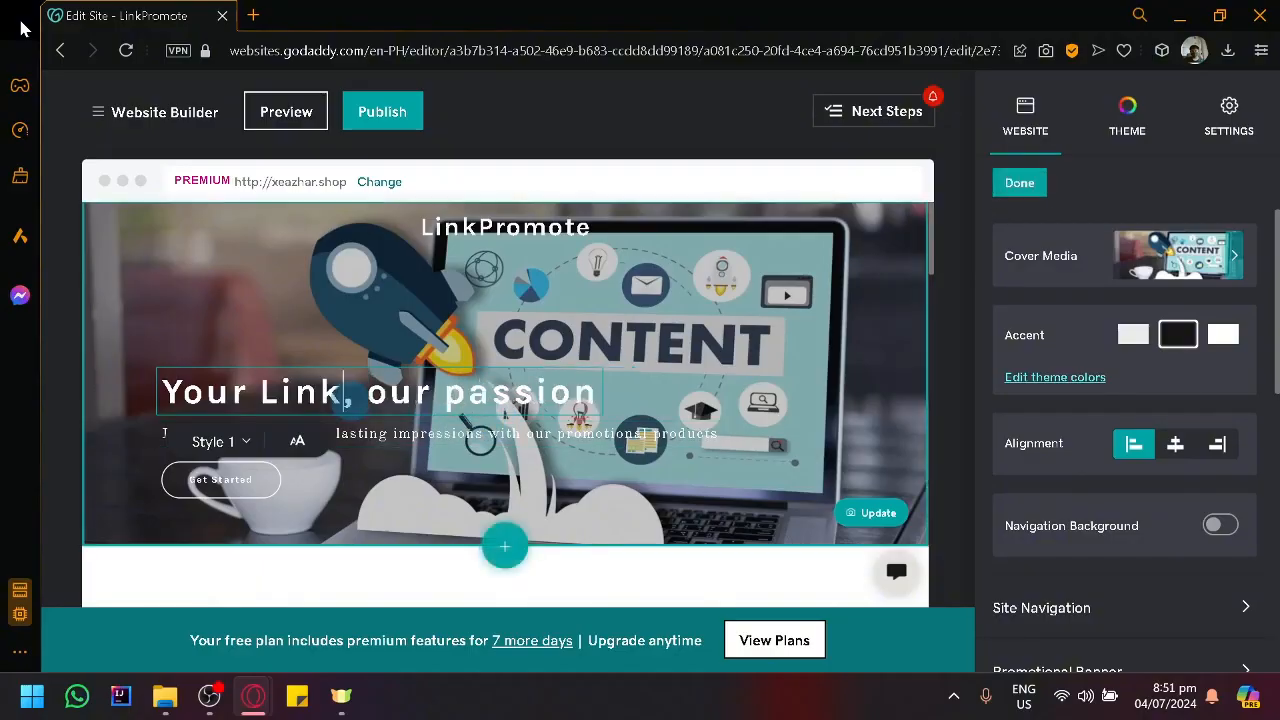
double_click(520, 392)
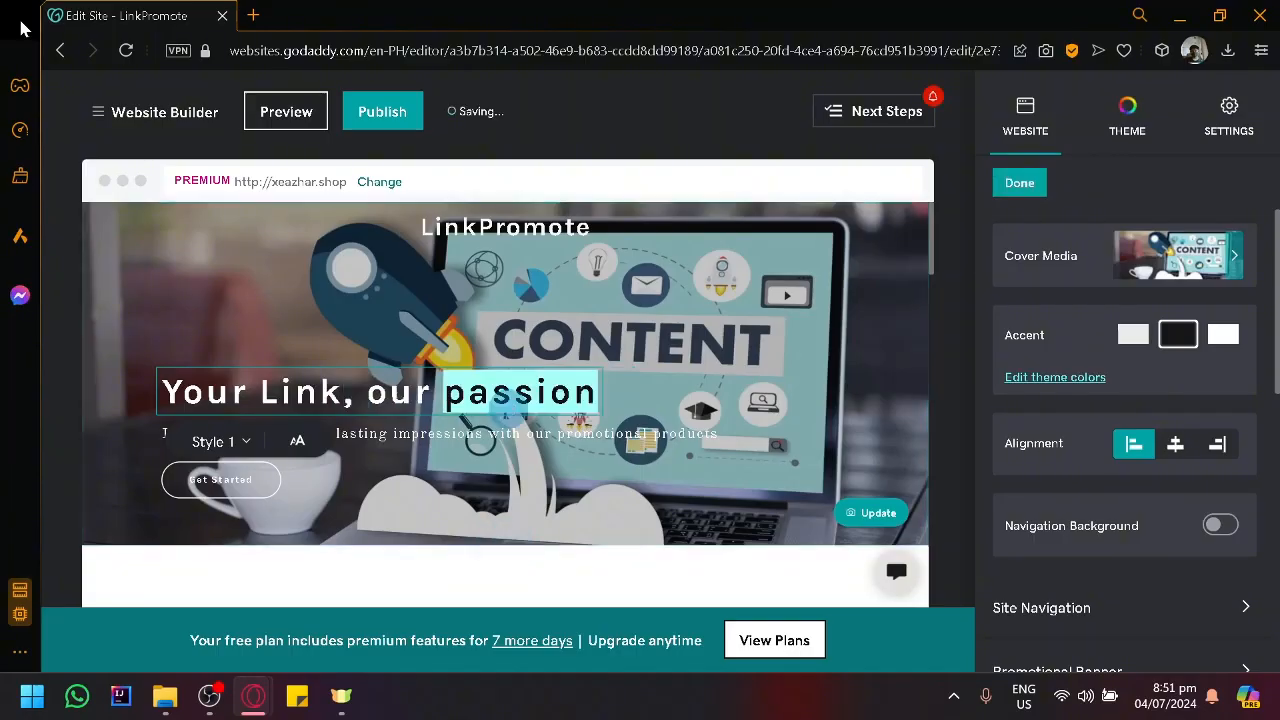
text(Brand)
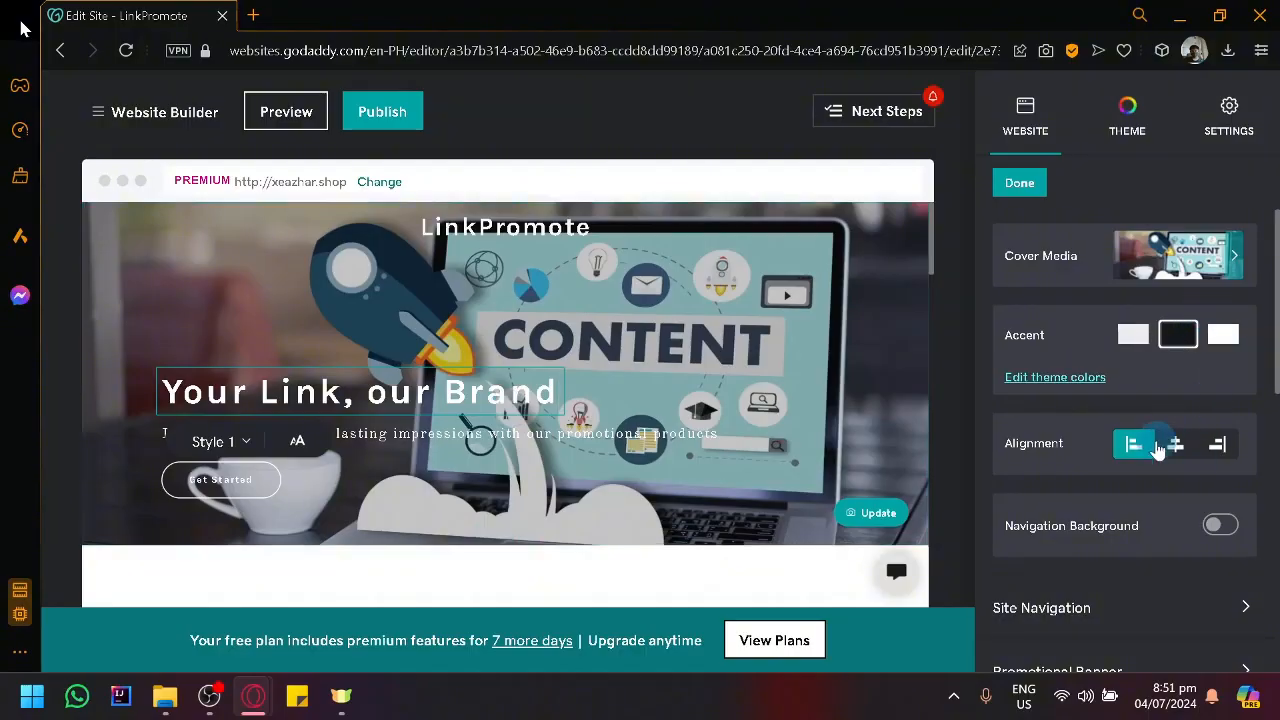
Try the header's right alignment, return it to left and open the Get Started button's action settings.
click(1215, 444)
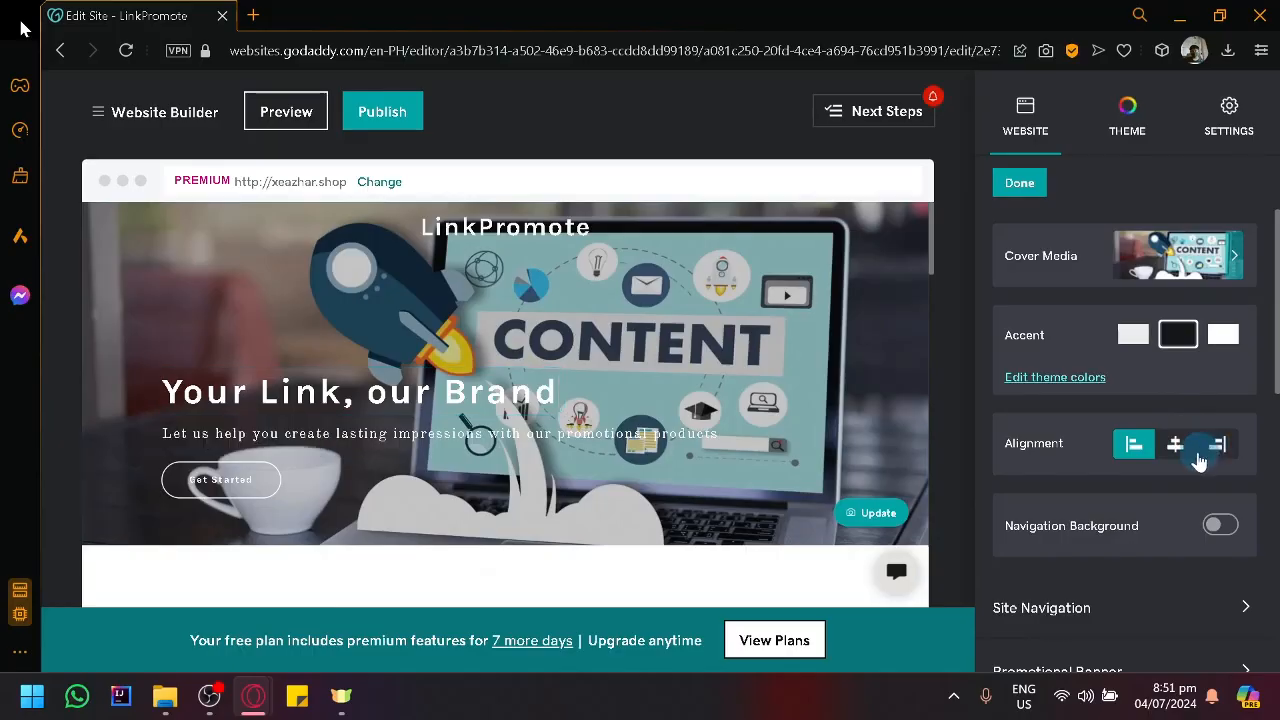
click(1131, 447)
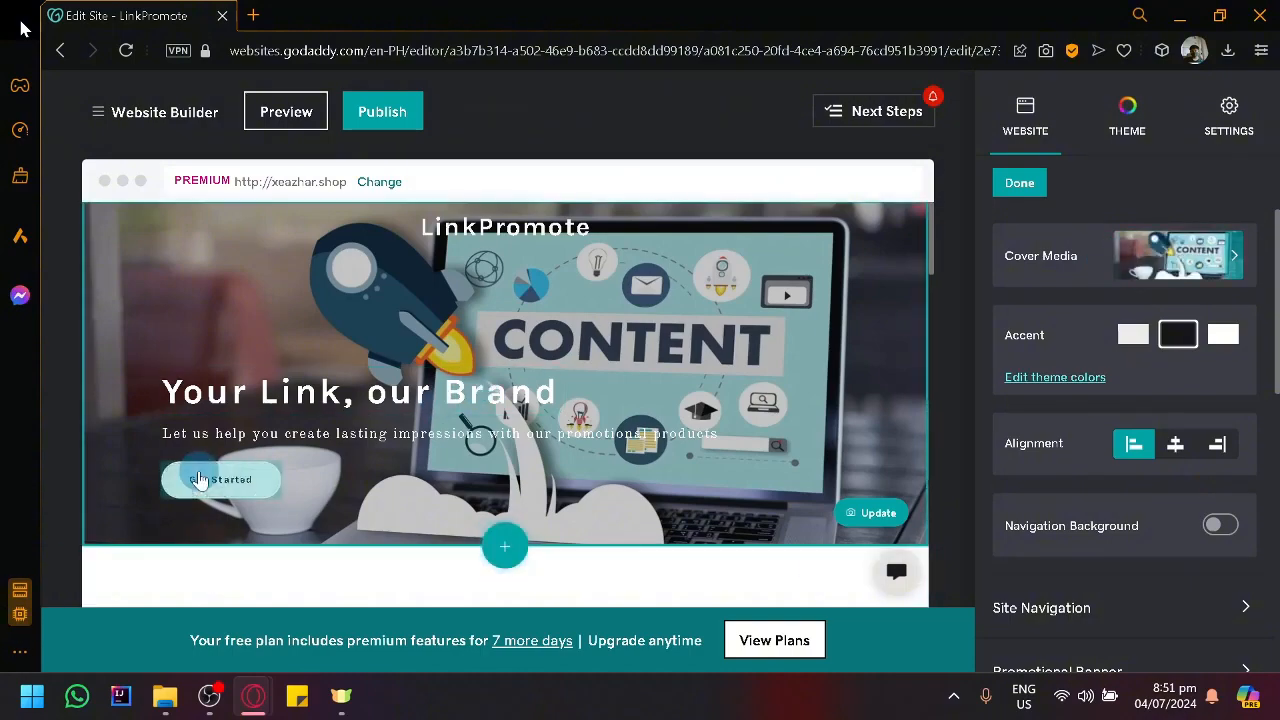
click(222, 503)
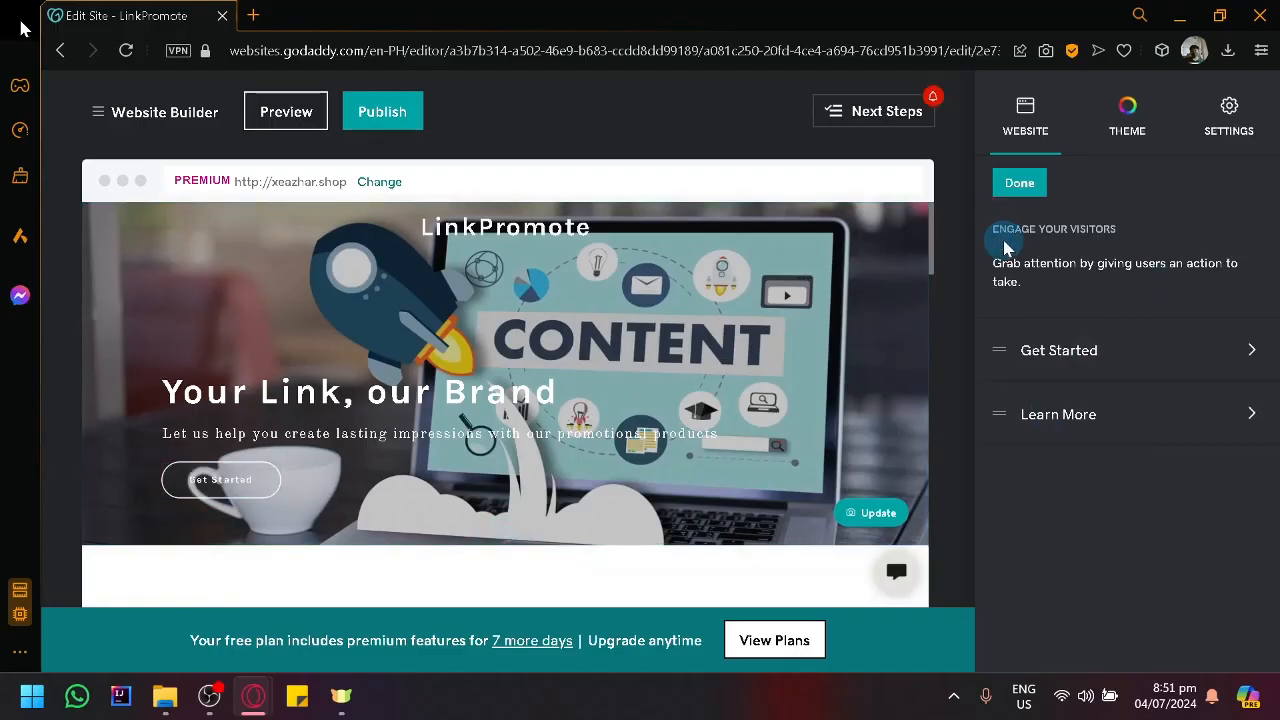
Start adding a section below the header and examine the Recommended and Popular section layouts.
scroll(475, 412, down, 2)
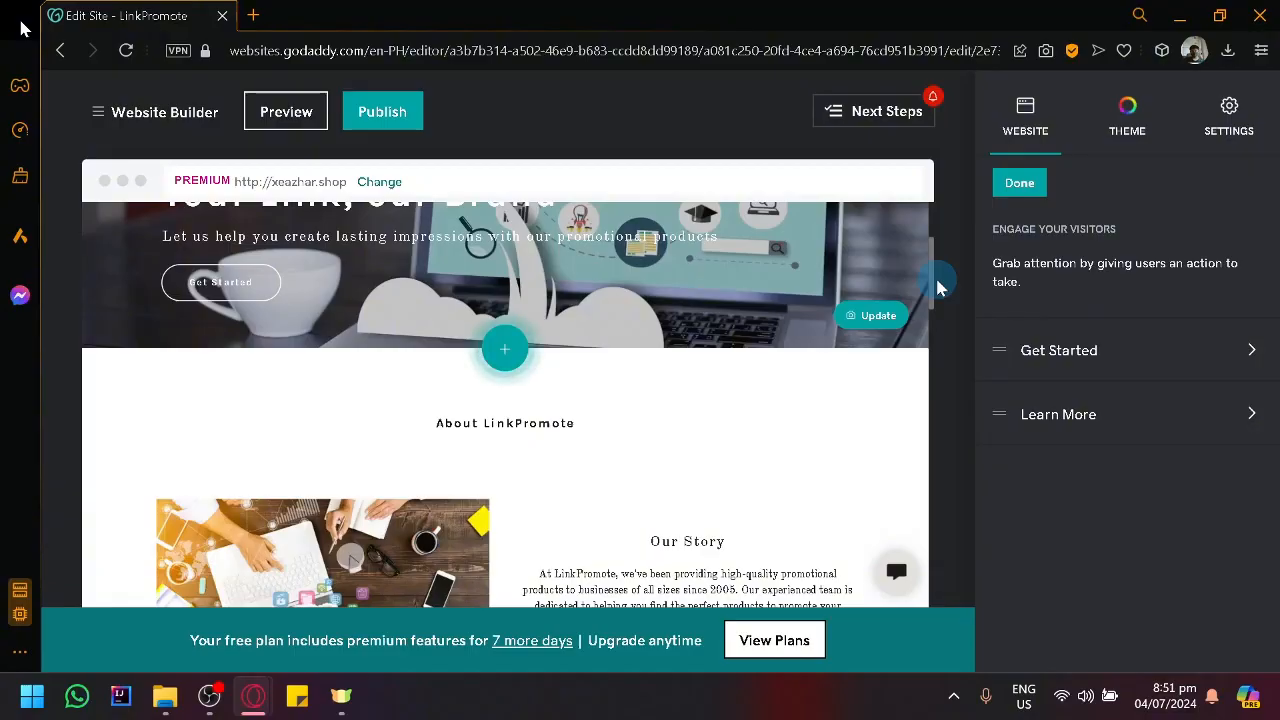
click(500, 366)
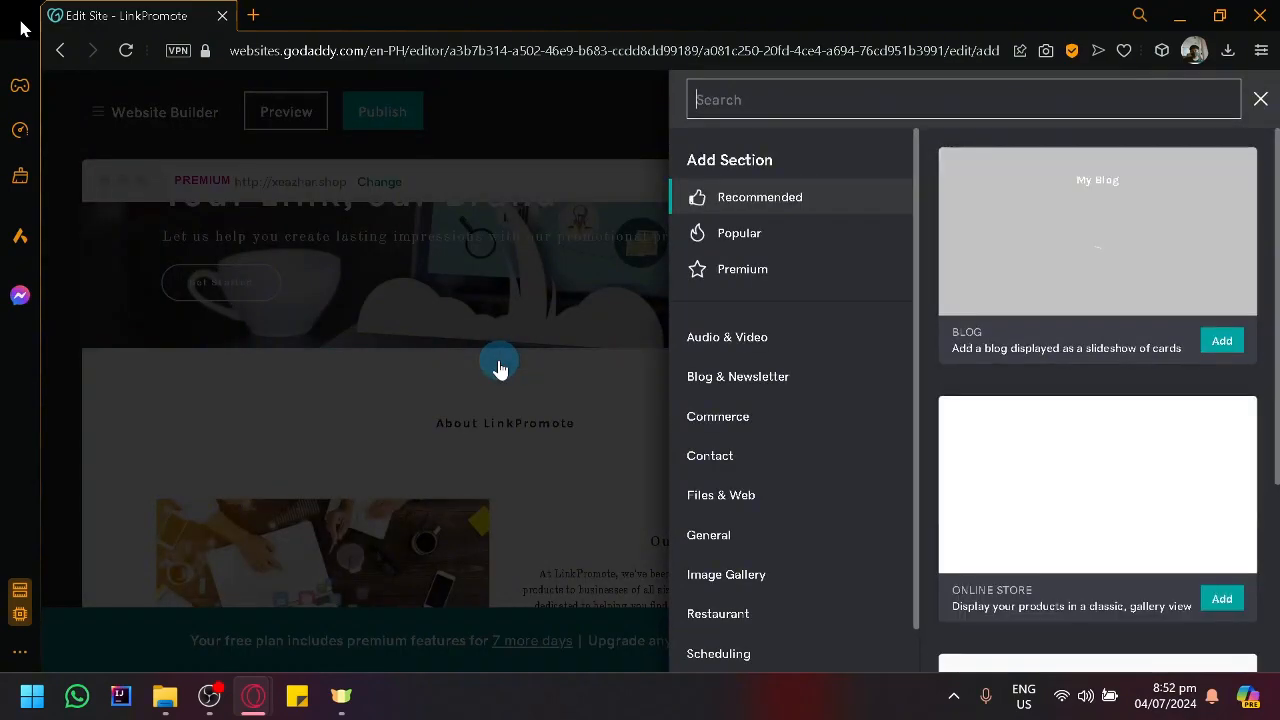
scroll(1188, 338, down, 1)
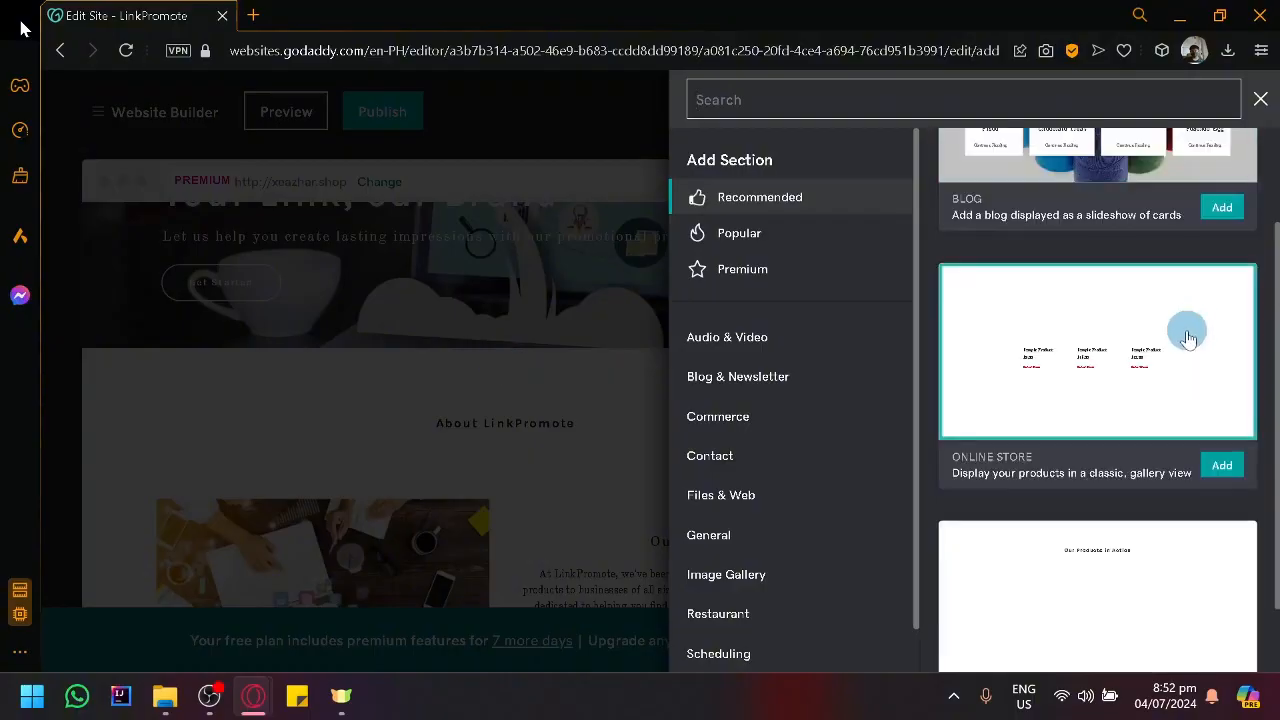
scroll(1185, 350, down, 2)
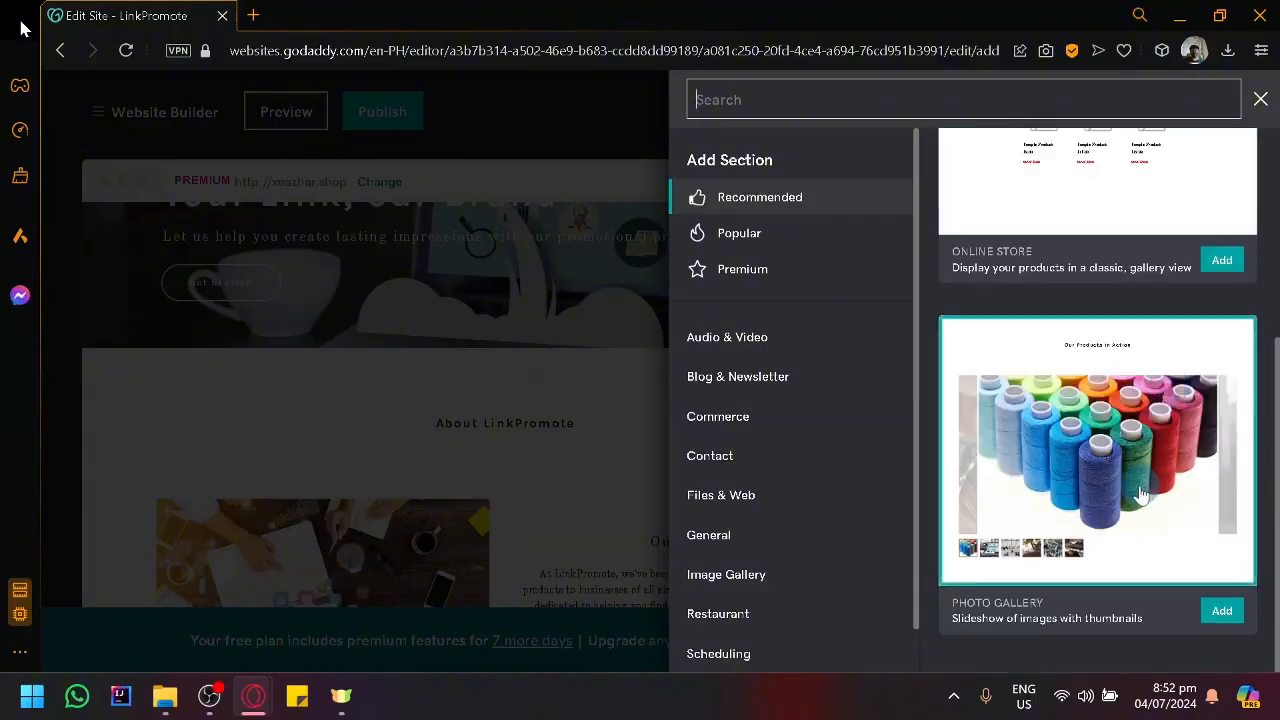
click(786, 230)
click(1044, 272)
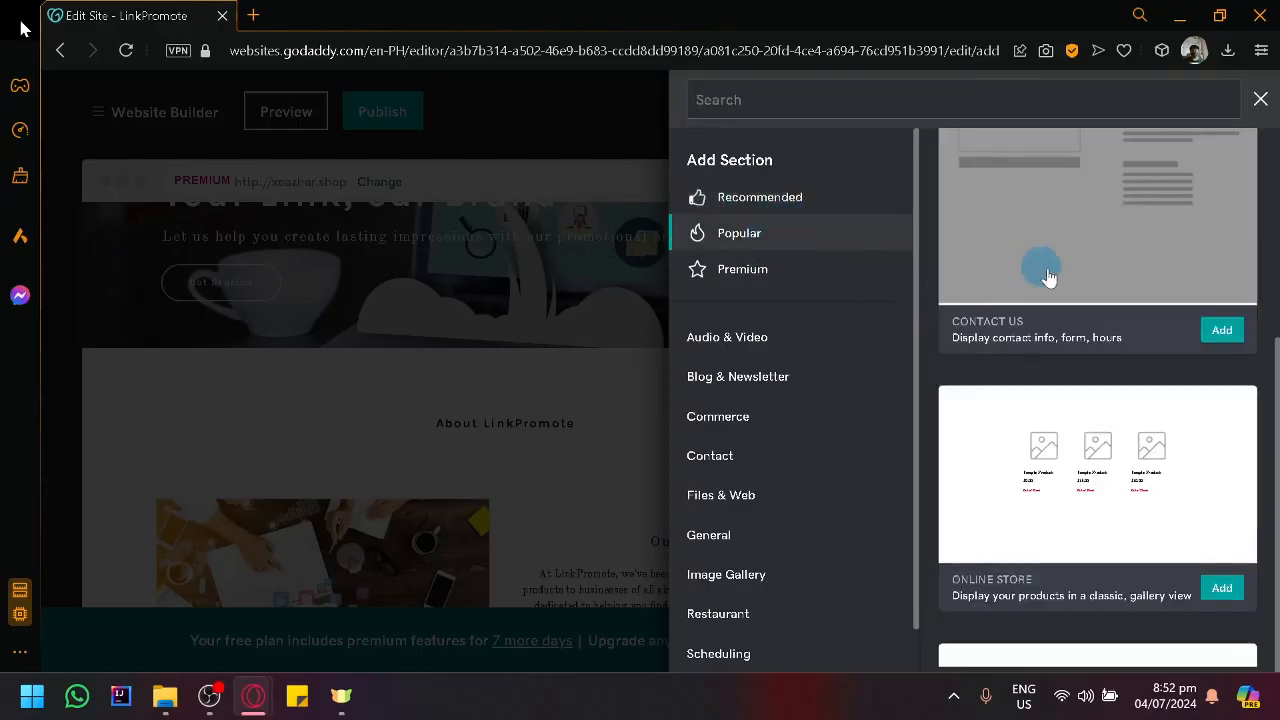
scroll(1143, 337, down, 2)
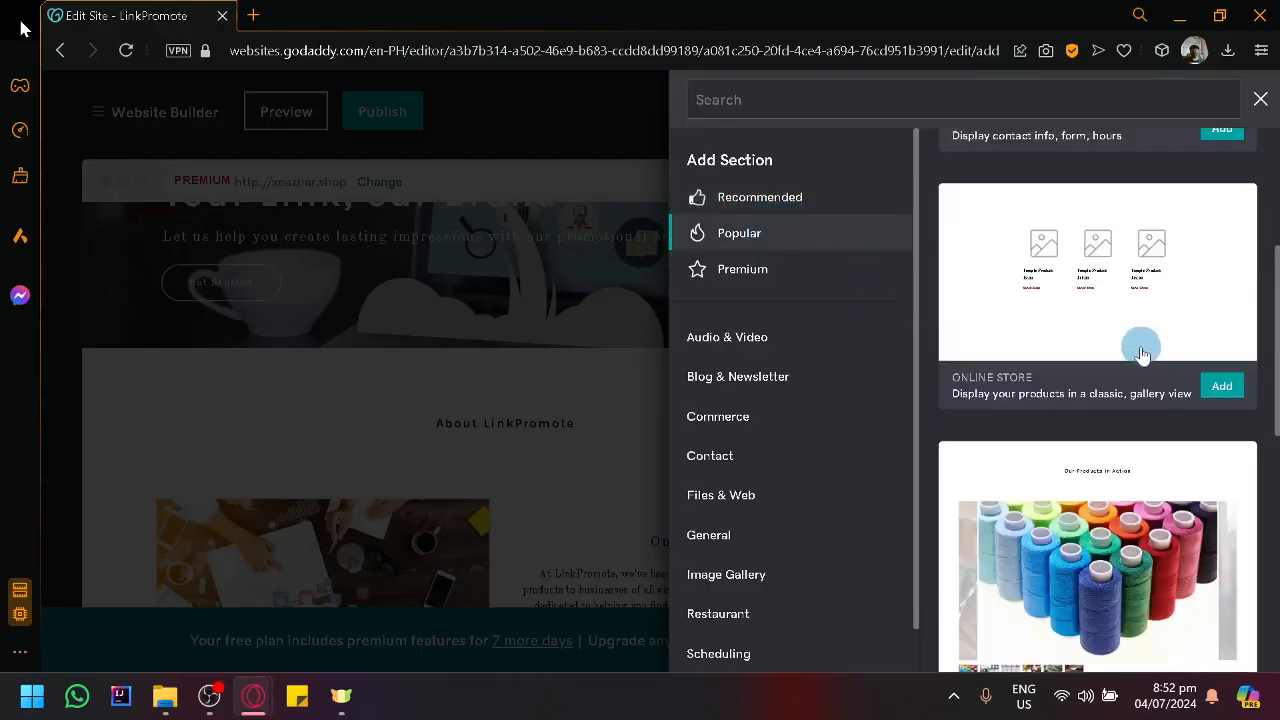
scroll(790, 395, down, 2)
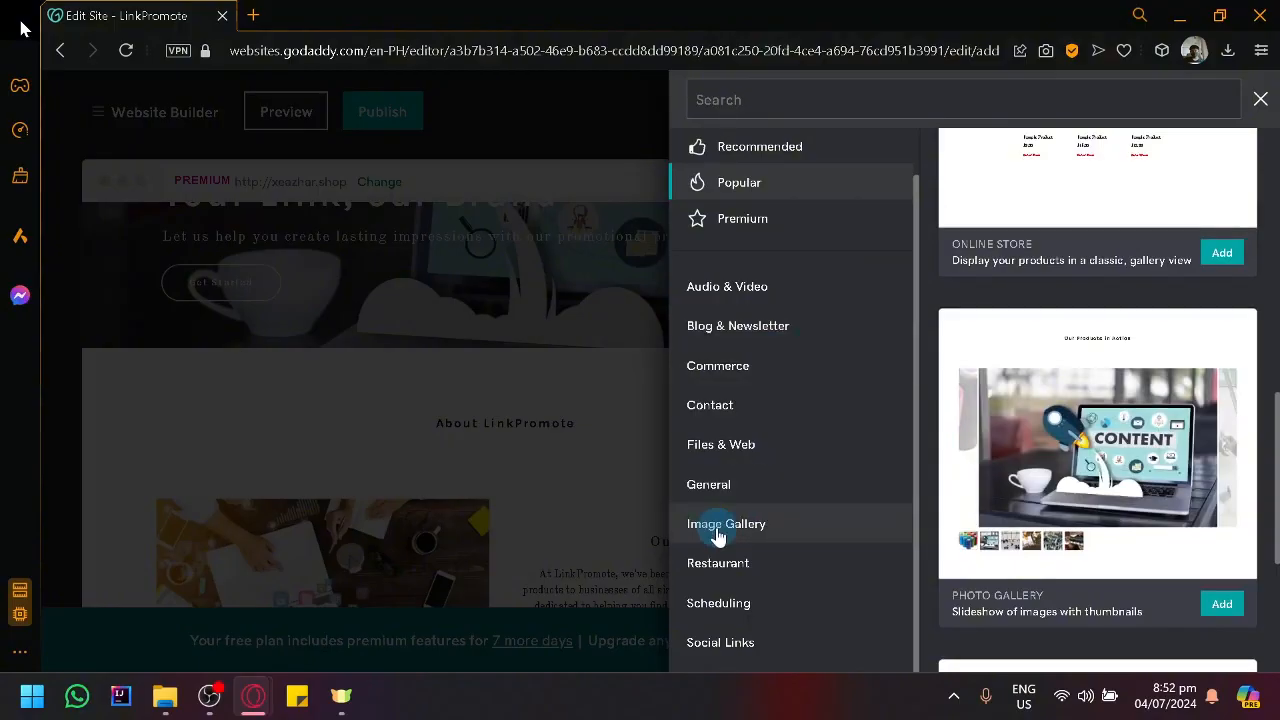
Browse the Commerce and Contact section types, view the Job Posting layouts and close the list without adding a section.
click(766, 372)
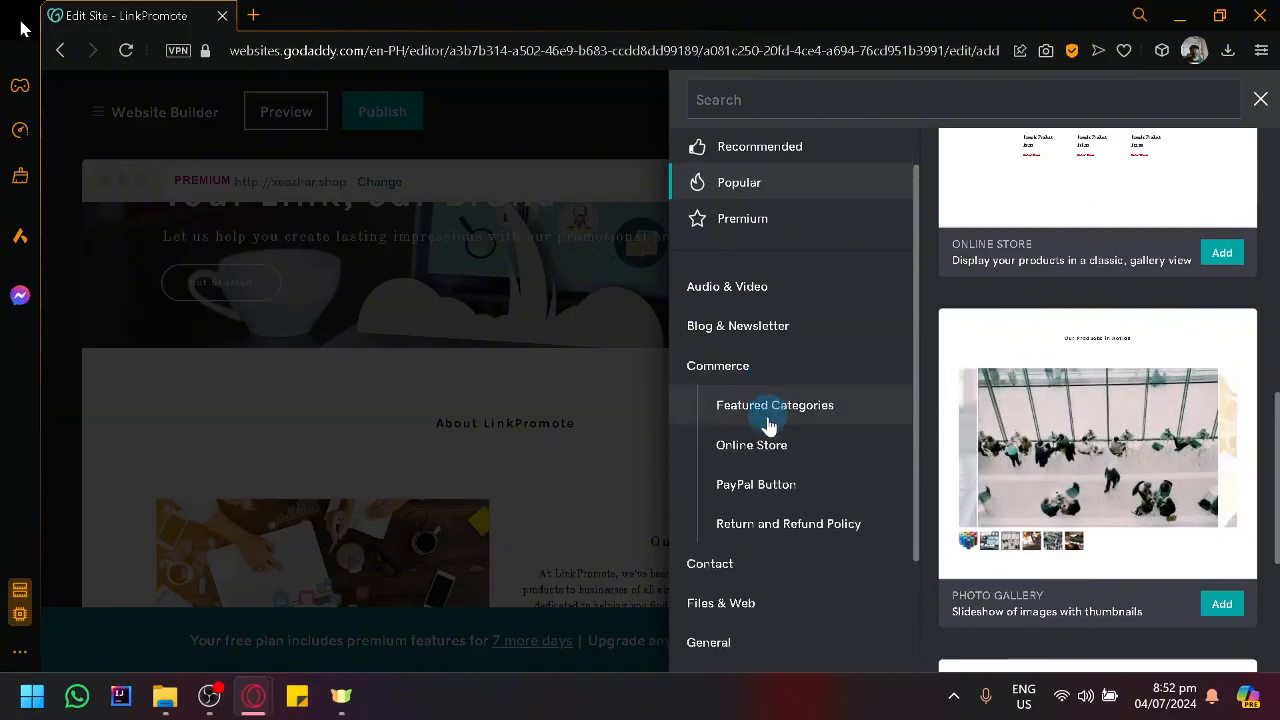
click(760, 563)
click(777, 452)
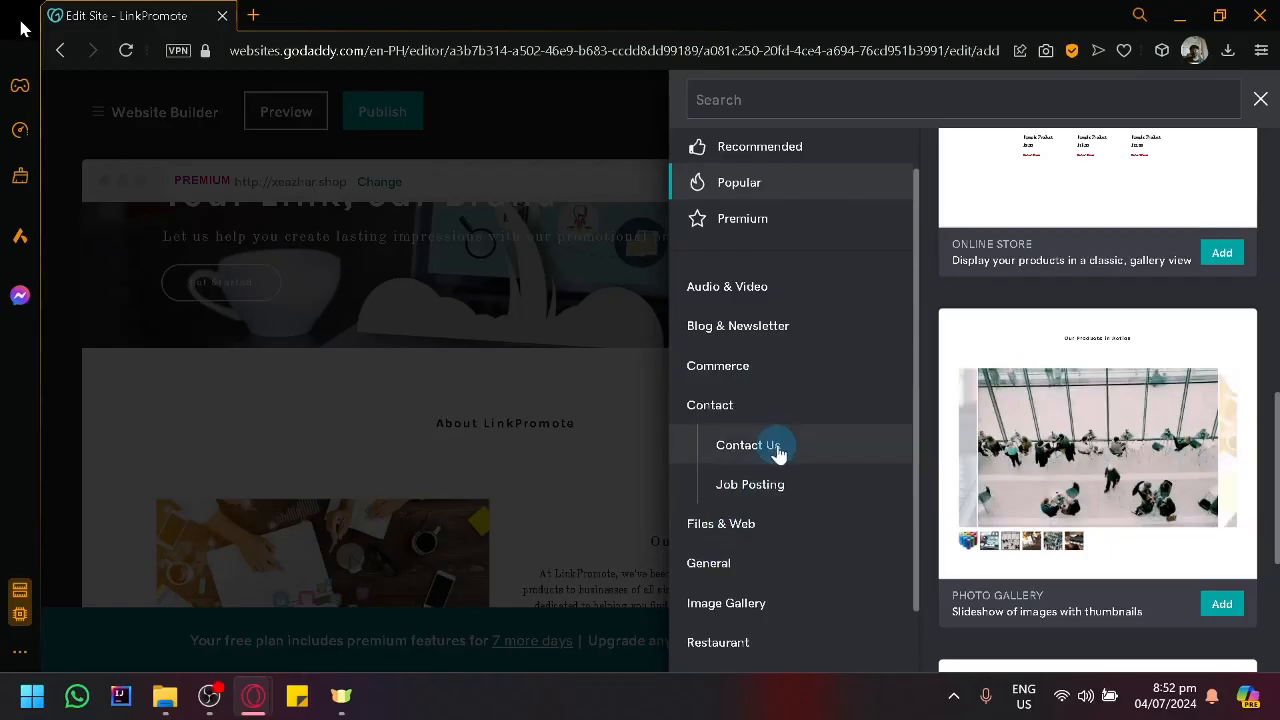
click(783, 488)
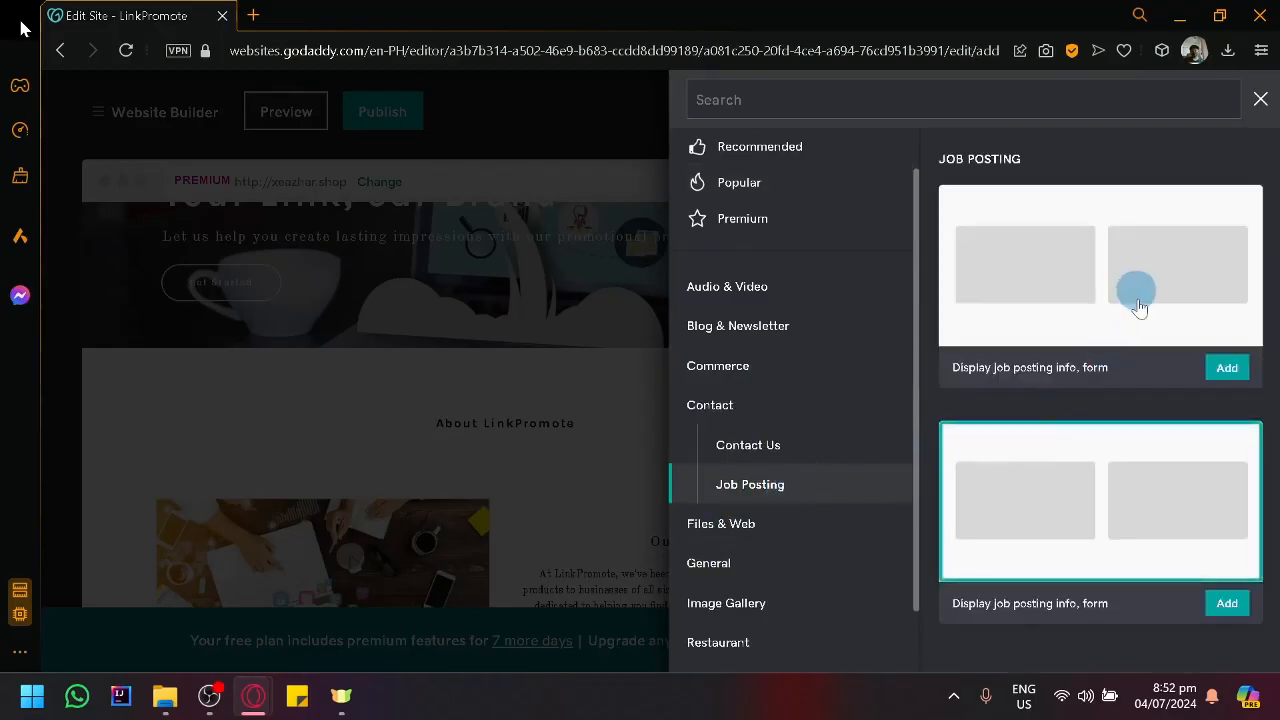
scroll(1151, 414, down, 2)
scroll(1143, 434, down, 1)
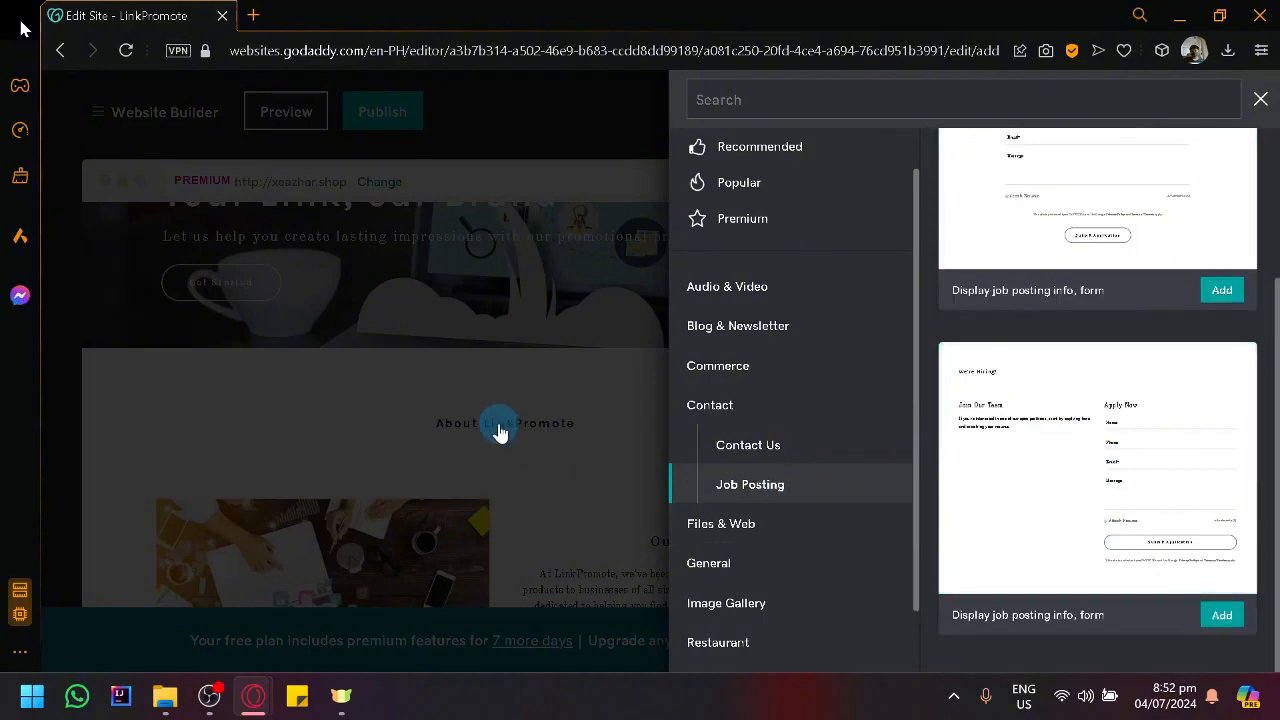
click(667, 366)
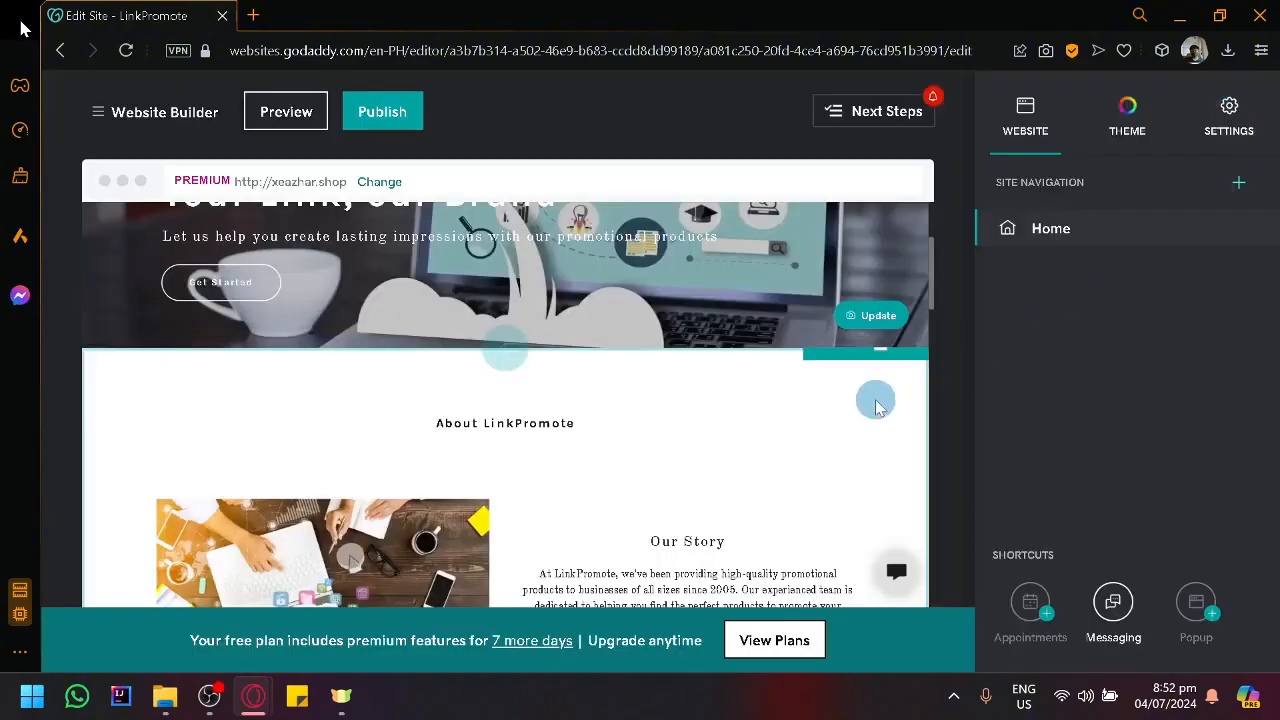
Move the About LinkPromote section down below the Customer feedback section.
scroll(874, 406, down, 1)
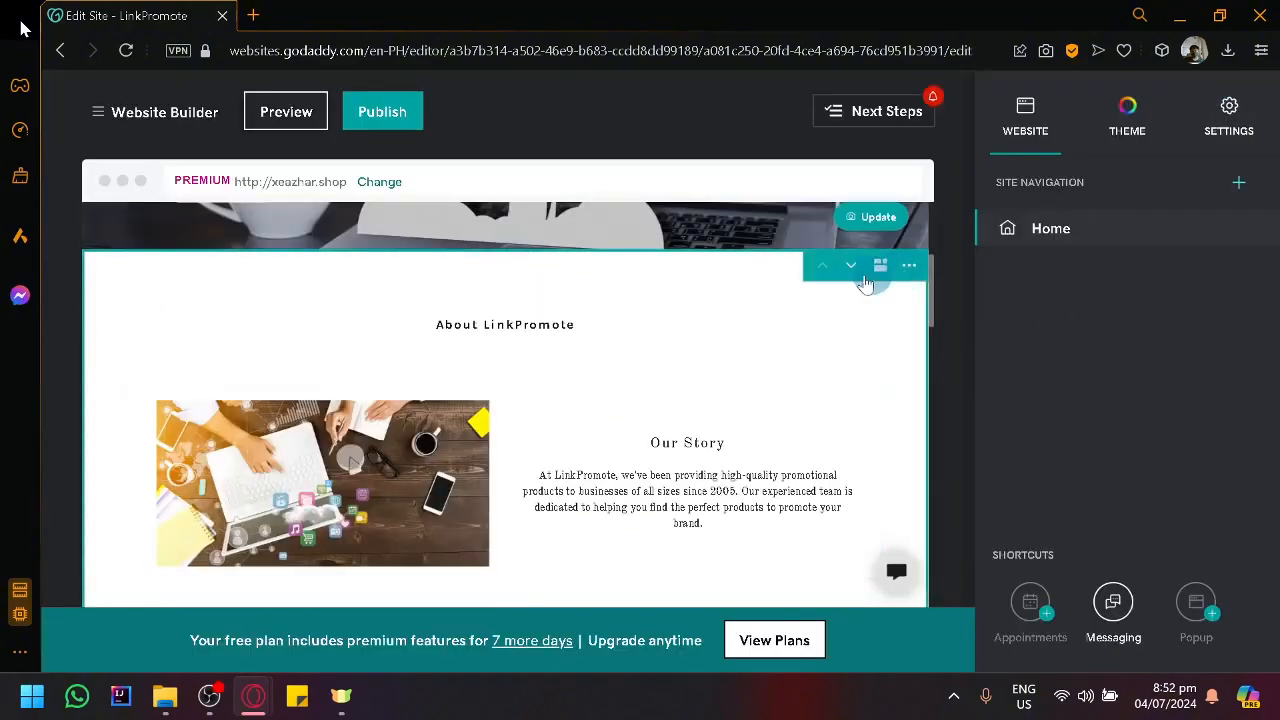
scroll(848, 363, up, 1)
click(848, 364)
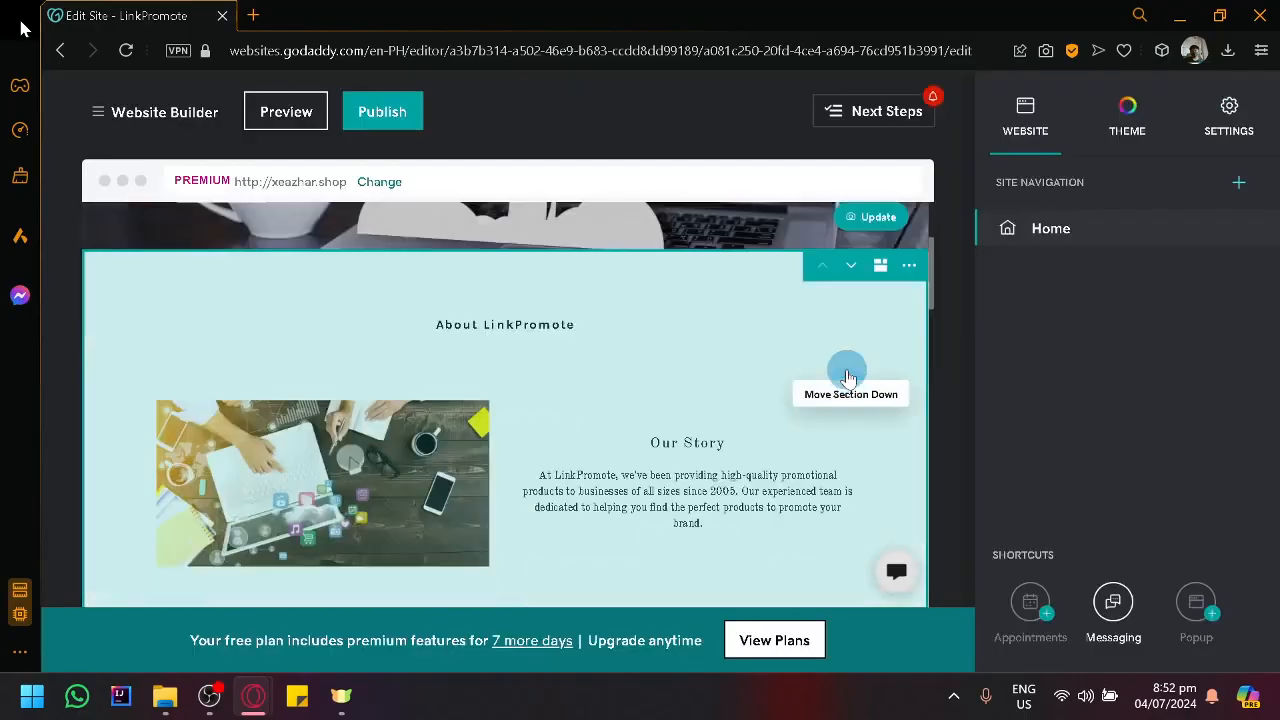
scroll(771, 480, up, 2)
scroll(777, 463, down, 2)
scroll(414, 349, up, 2)
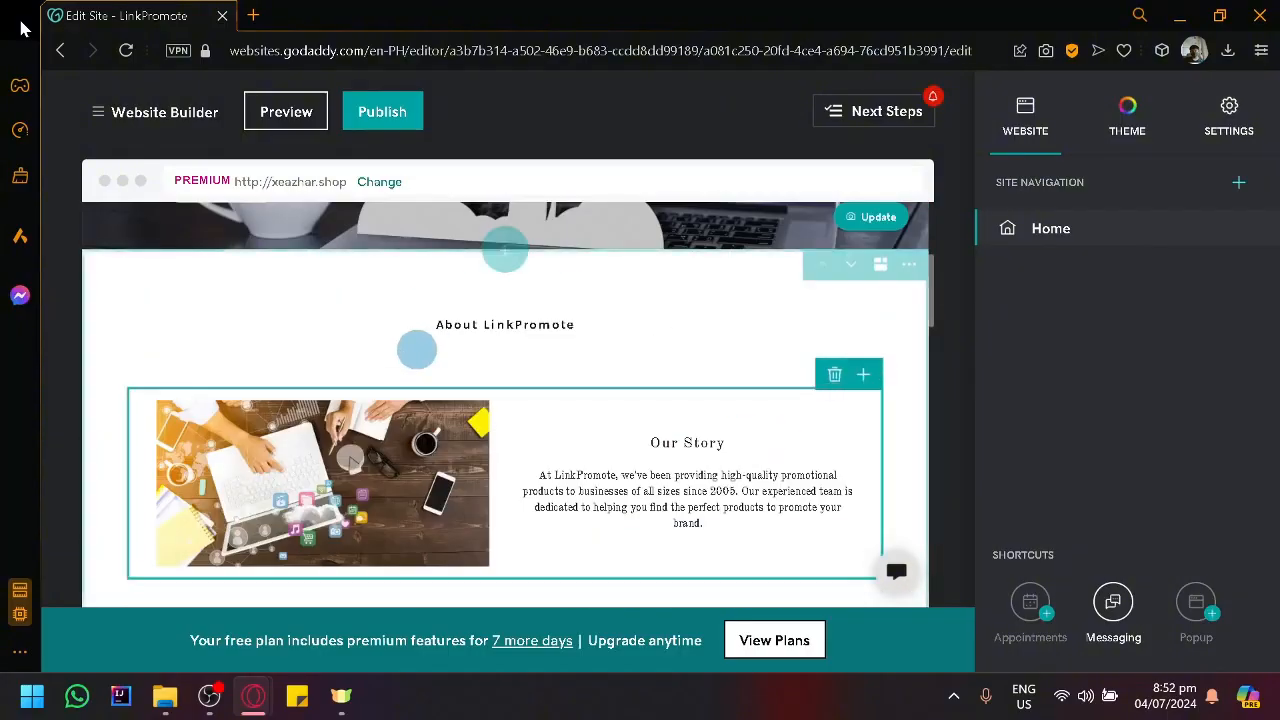
click(855, 270)
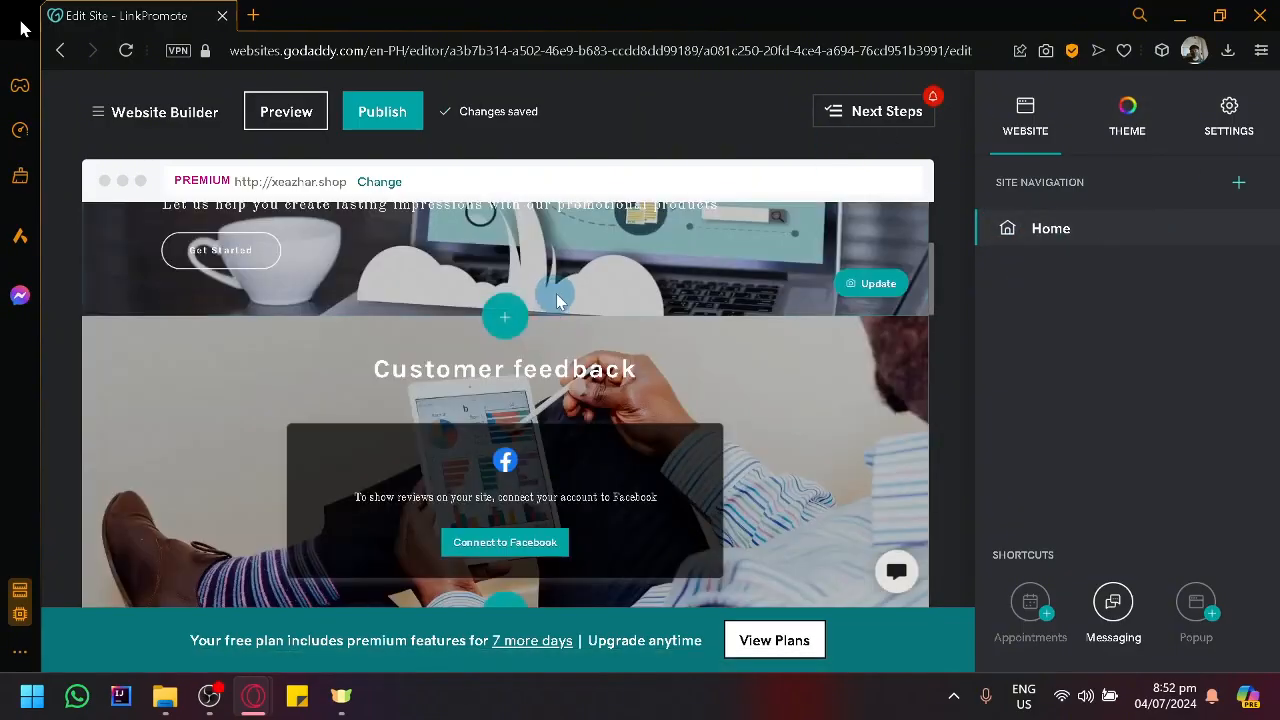
Look over the options for adding a page, the theme options and the site settings.
click(1240, 185)
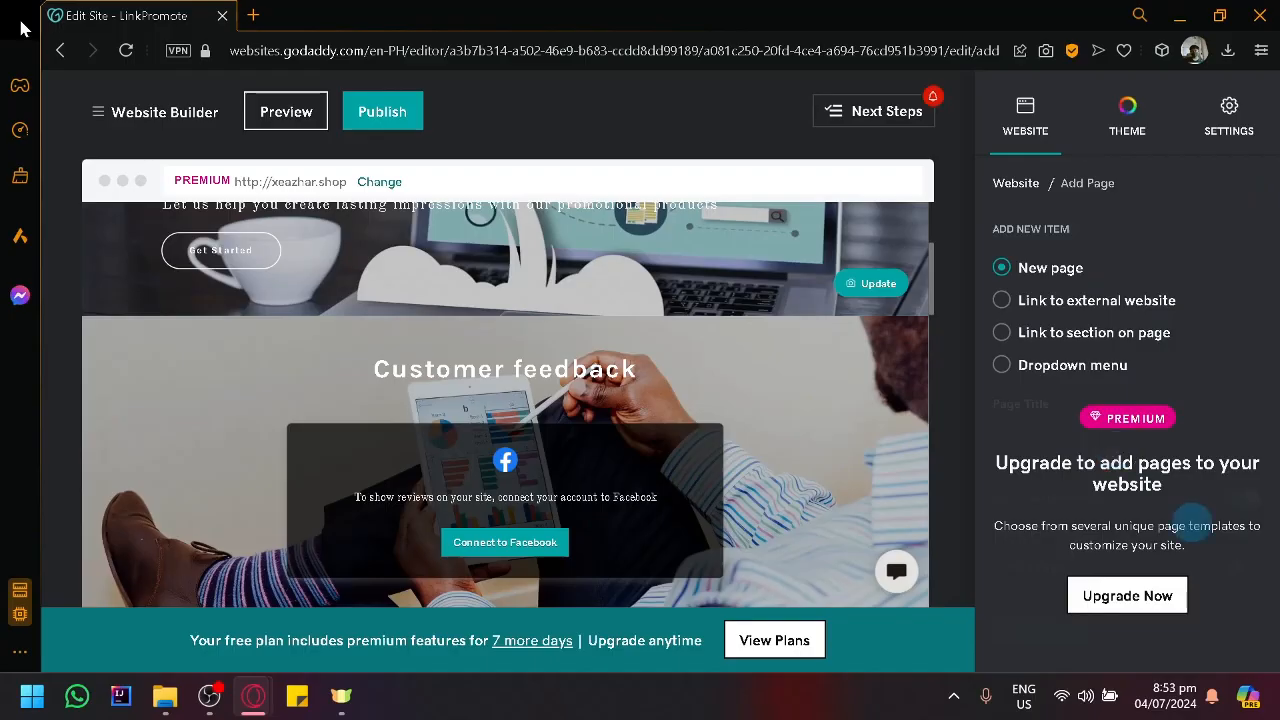
click(1117, 131)
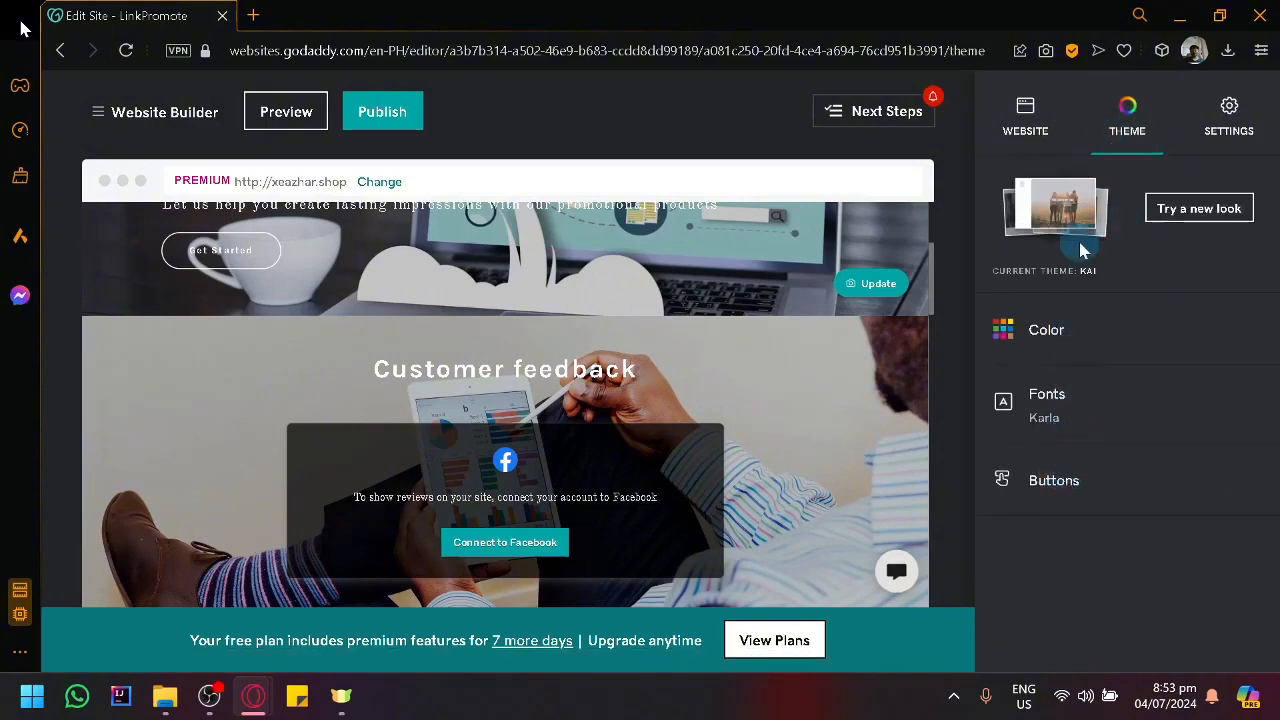
click(1210, 130)
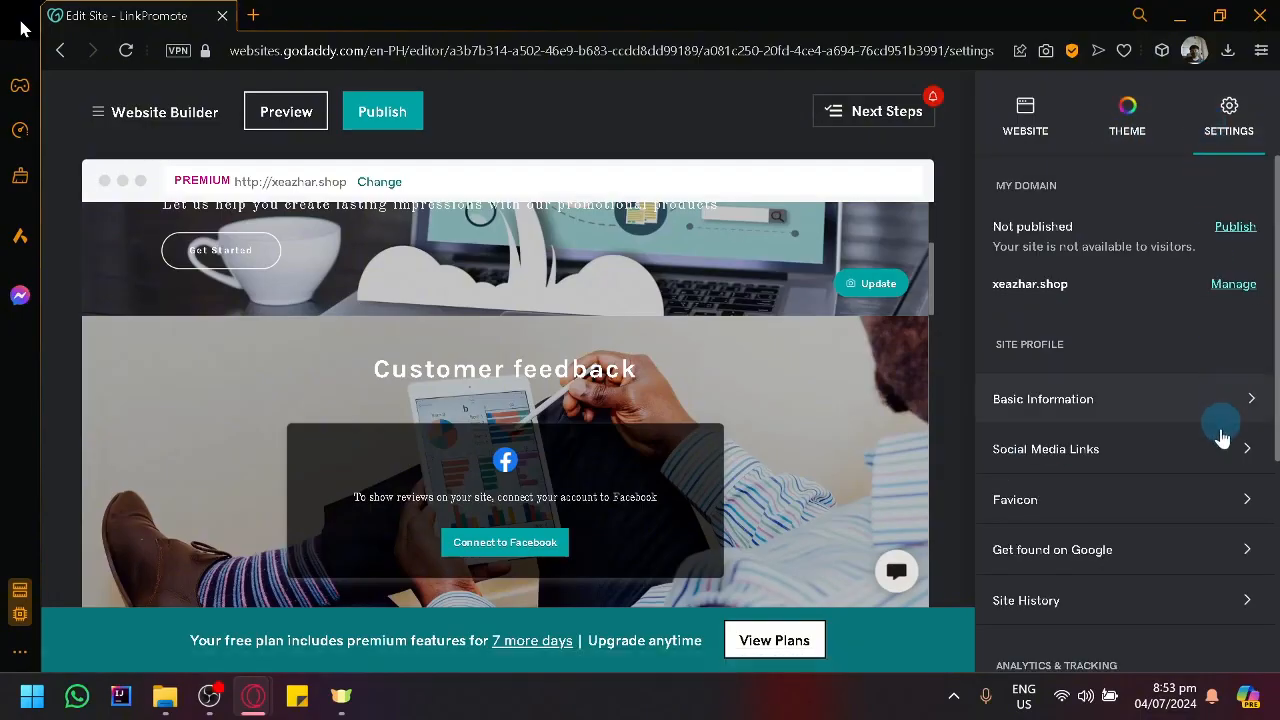
scroll(1214, 430, down, 4)
scroll(1200, 415, up, 4)
Open the site's domain management and choose the Free GoDaddy URL as the publishing destination.
click(1222, 286)
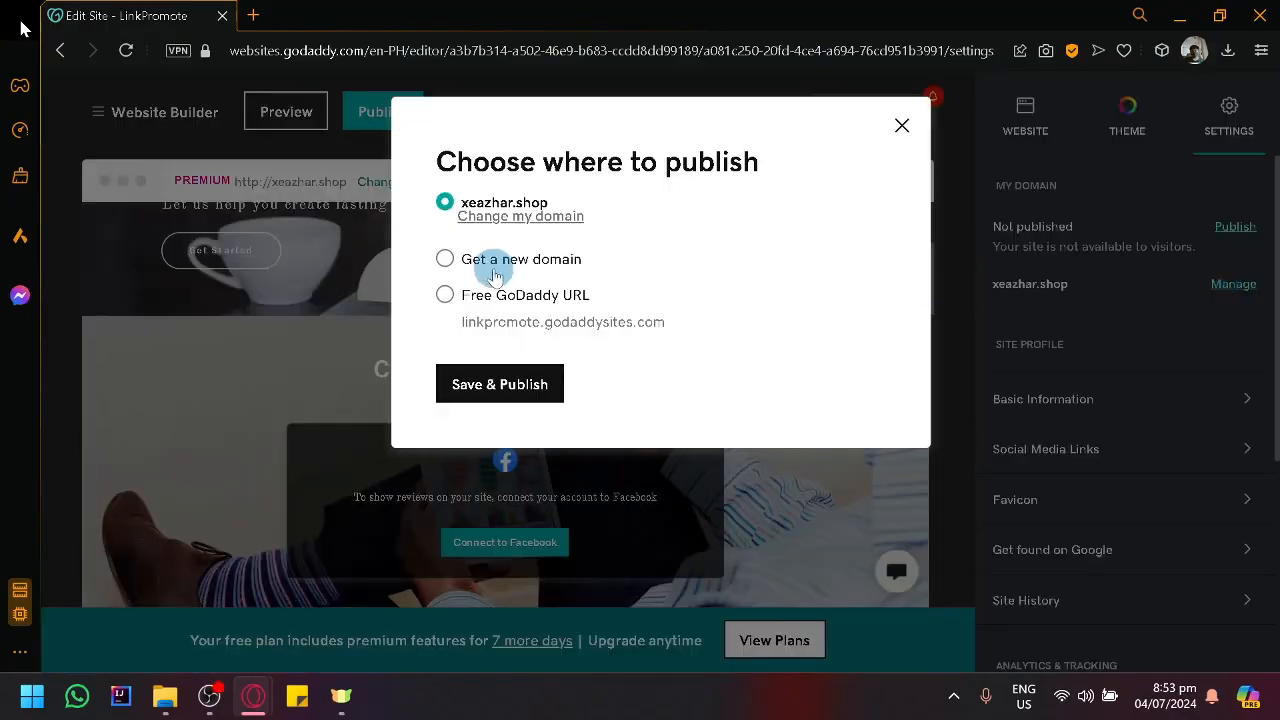
click(502, 302)
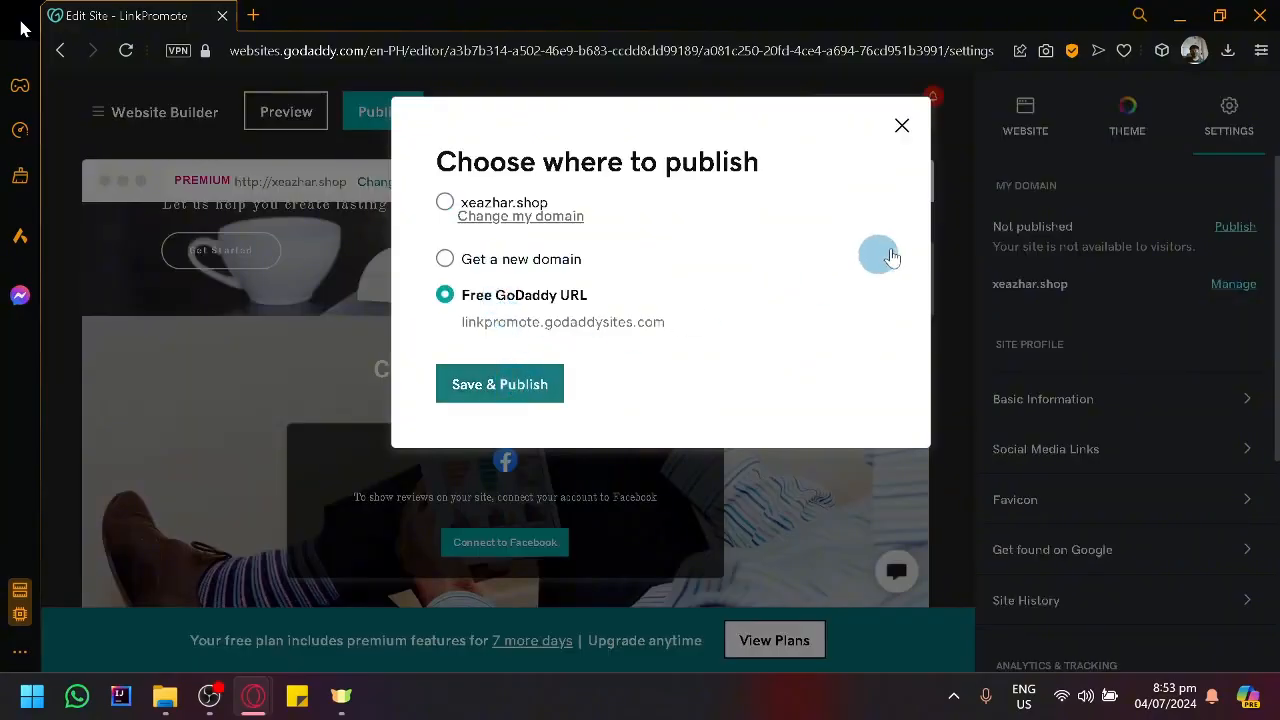